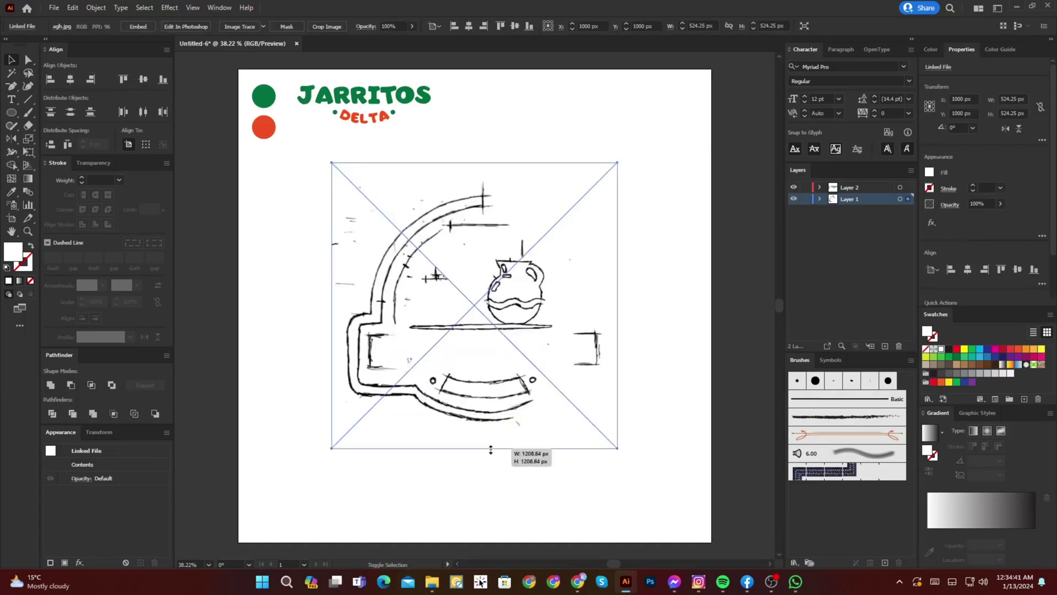
Step: Enlarge the placed sketch image proportionally so it fills more of the artboard
left_click_drag(484, 387, 485, 424)
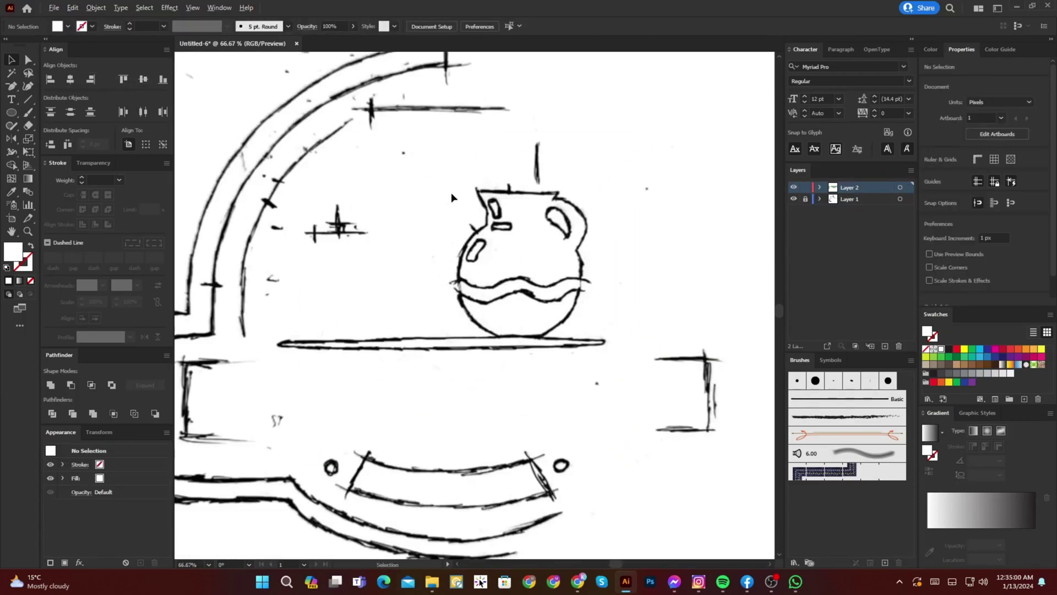
Step: Draw a circle about 1300 px wide over the sketched badge, following the middle arc
scroll(451, 193, "down", 2)
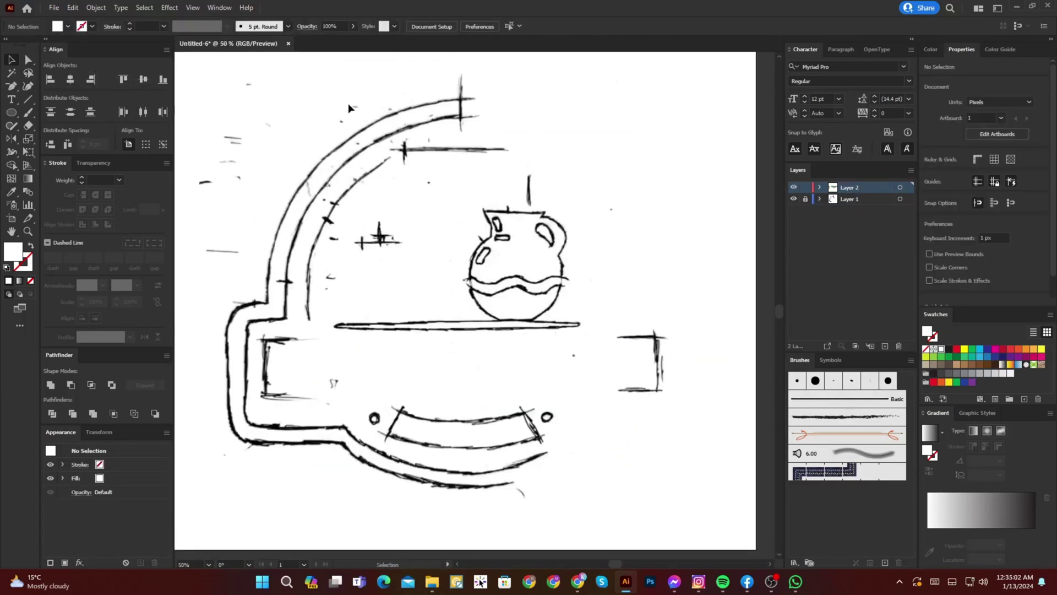
left_click(8, 114)
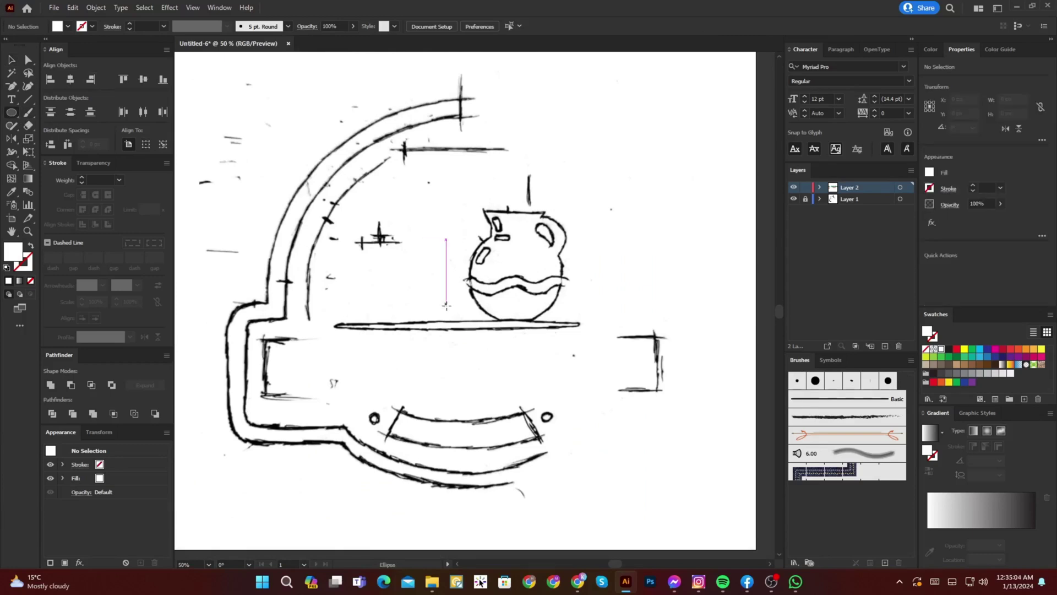
left_click_drag(459, 316, 661, 517)
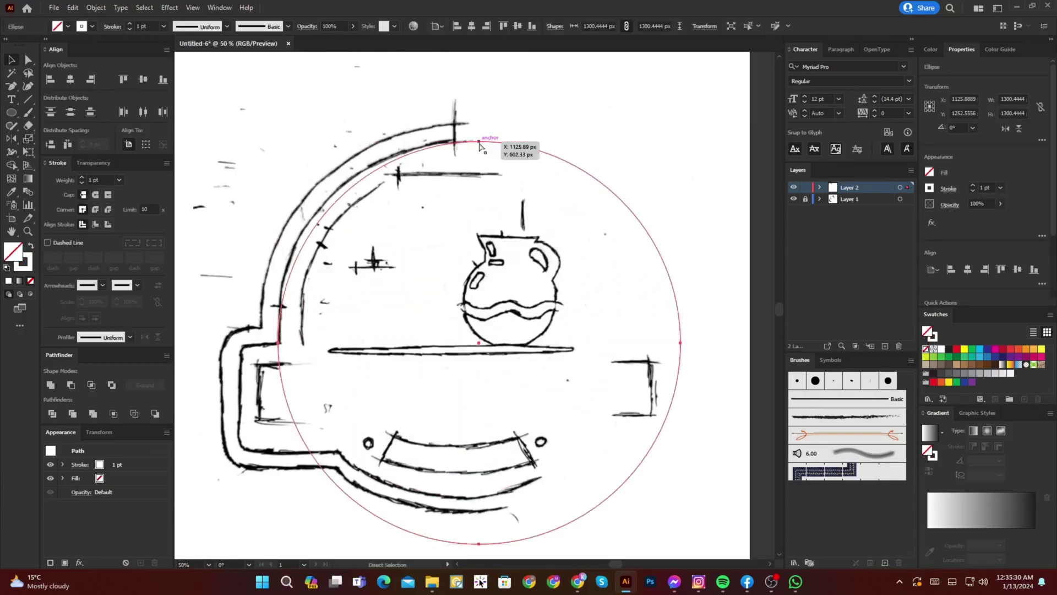
Step: Create a concentric circle about 1417 px wide along the sketch's outer arc
left_click(480, 144, "shift")
left_click(479, 142)
left_click(479, 142, "shift")
left_click(479, 142)
left_click(481, 135)
left_click(479, 142)
left_click_drag(479, 142, 481, 124)
key("a")
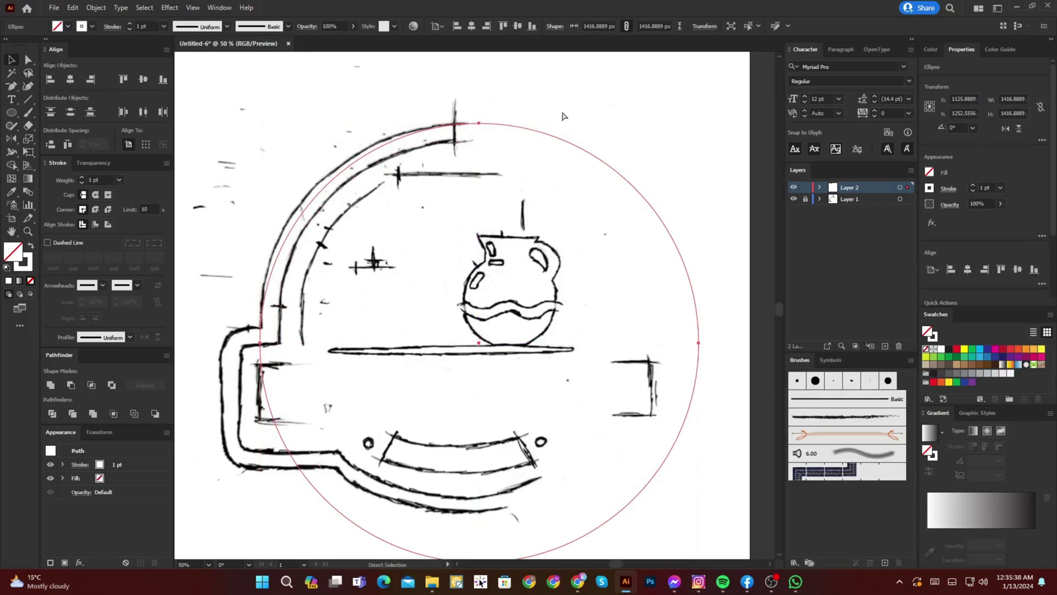
key("v")
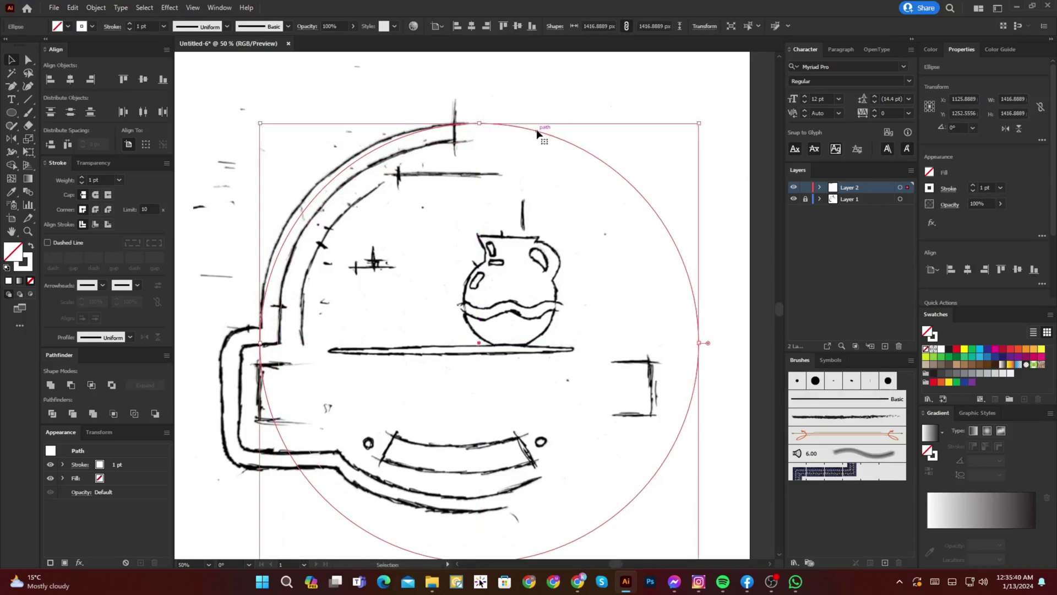
left_click(574, 97)
left_click_drag(543, 167, 571, 161)
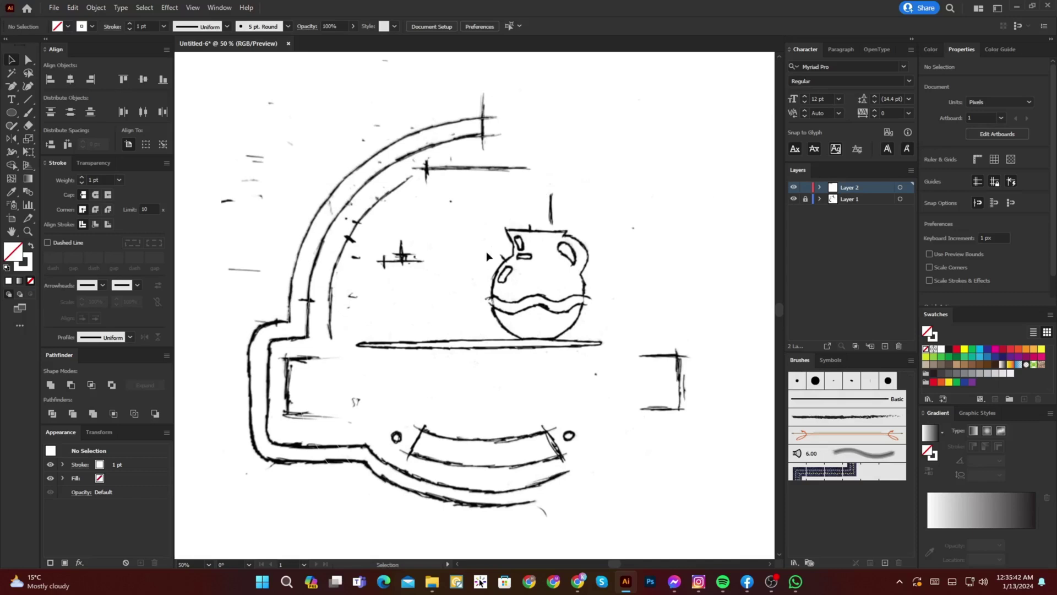
key("m")
left_click_drag(246, 320, 696, 463)
key("v")
left_click(521, 417)
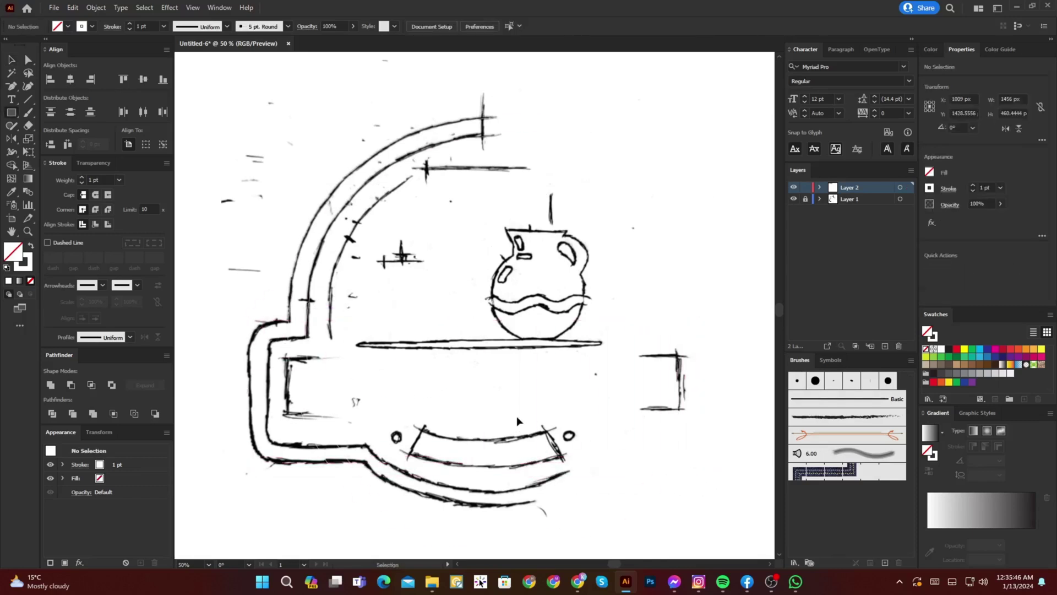
key("ctrl+z")
key("ctrl+z")
Step: Draw a rectangle about 1552 × 476 px over the sketched banner frame and round its corners to about 95 px
left_click_drag(231, 316, 730, 464)
key("v")
left_click_drag(230, 390, 248, 390)
key("a")
left_click_drag(259, 326, 278, 351)
key("v")
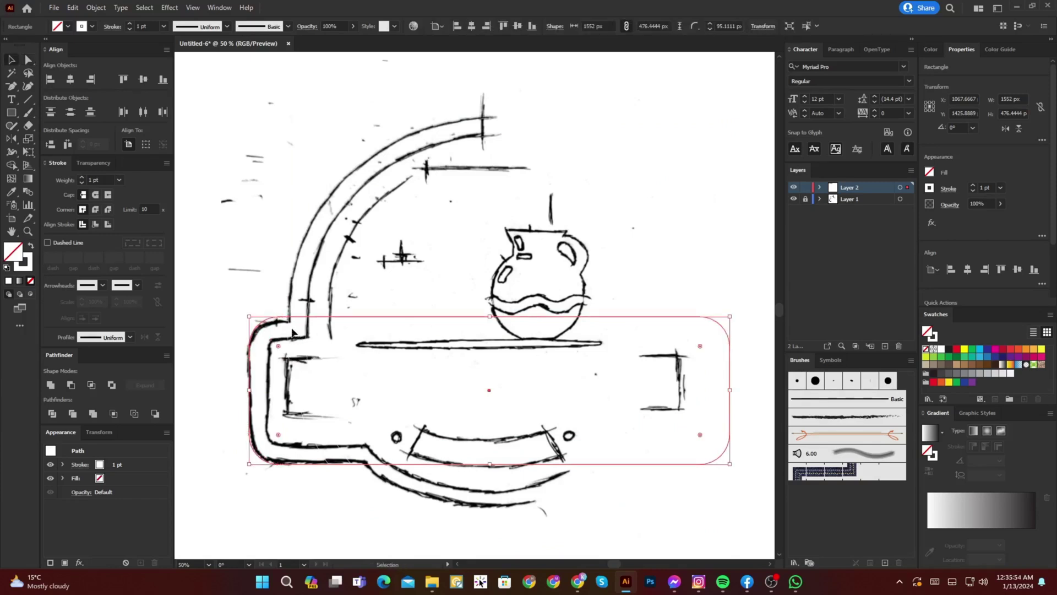
Step: Add an inward offset copy of the rounded rectangle that follows the sketch's inner frame line
key("ctrl+alt+o")
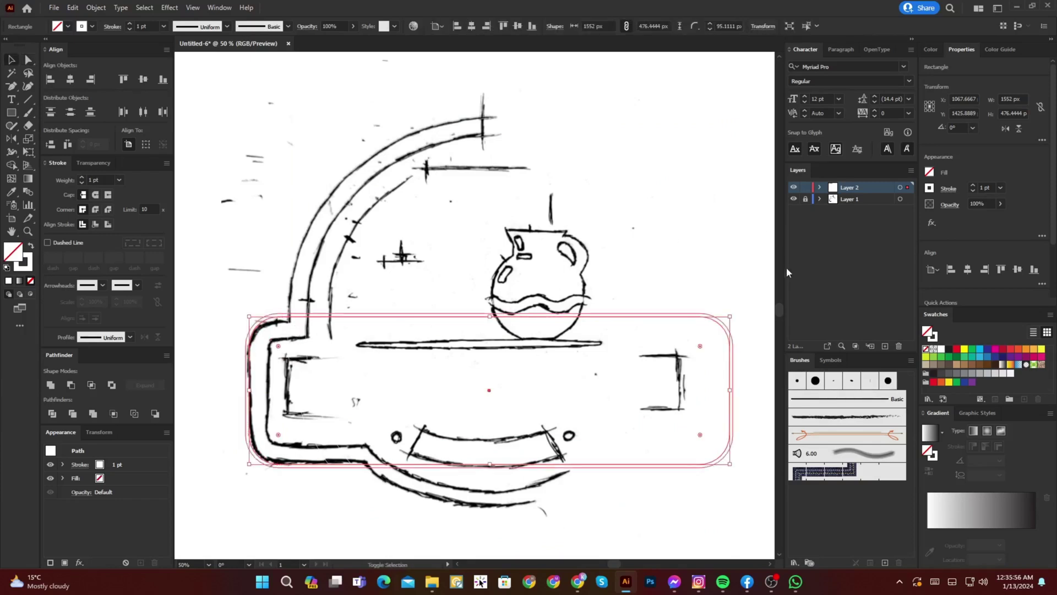
scroll(797, 258, "down", 20)
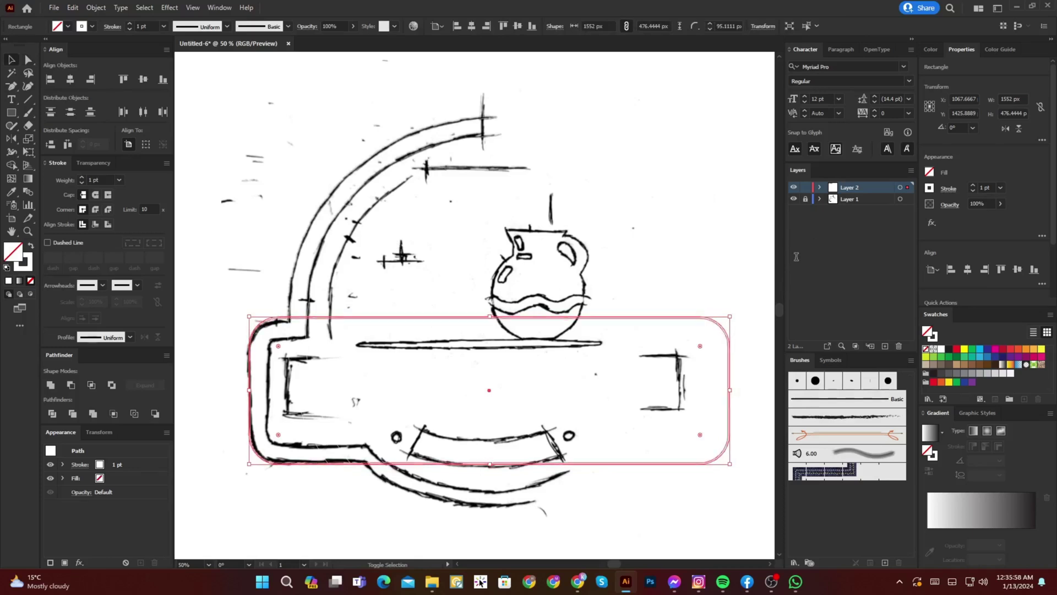
scroll(796, 256, "down", 20)
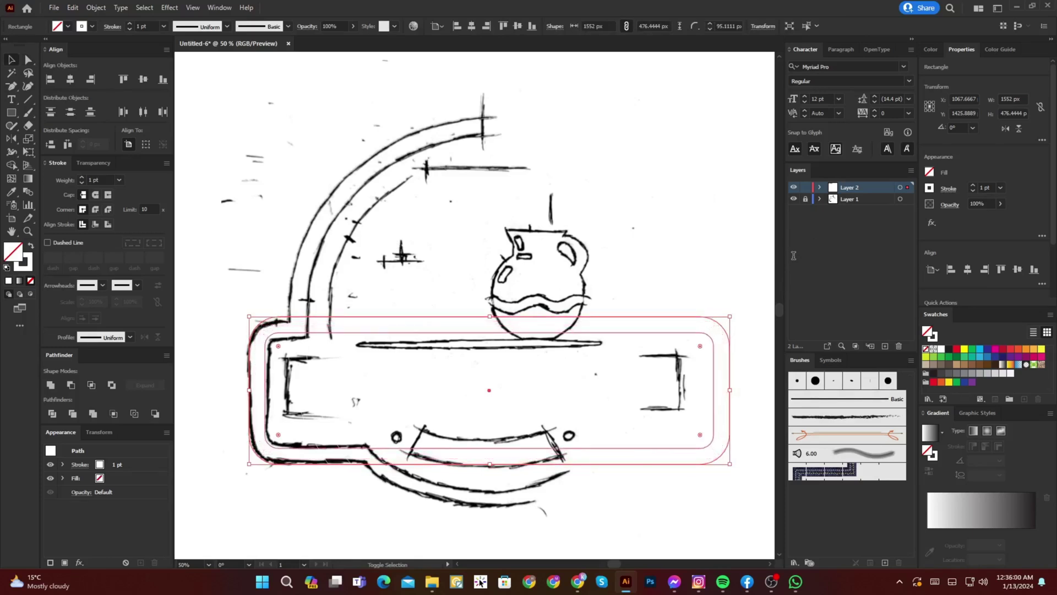
left_click(797, 318)
left_click(311, 543)
left_click_drag(312, 531, 302, 517)
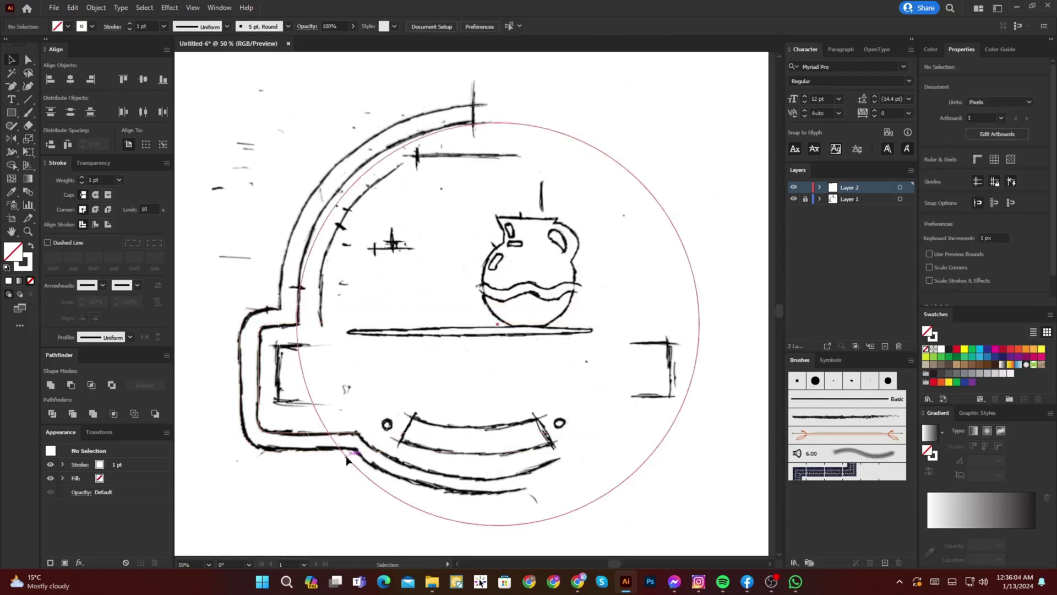
left_click(349, 459)
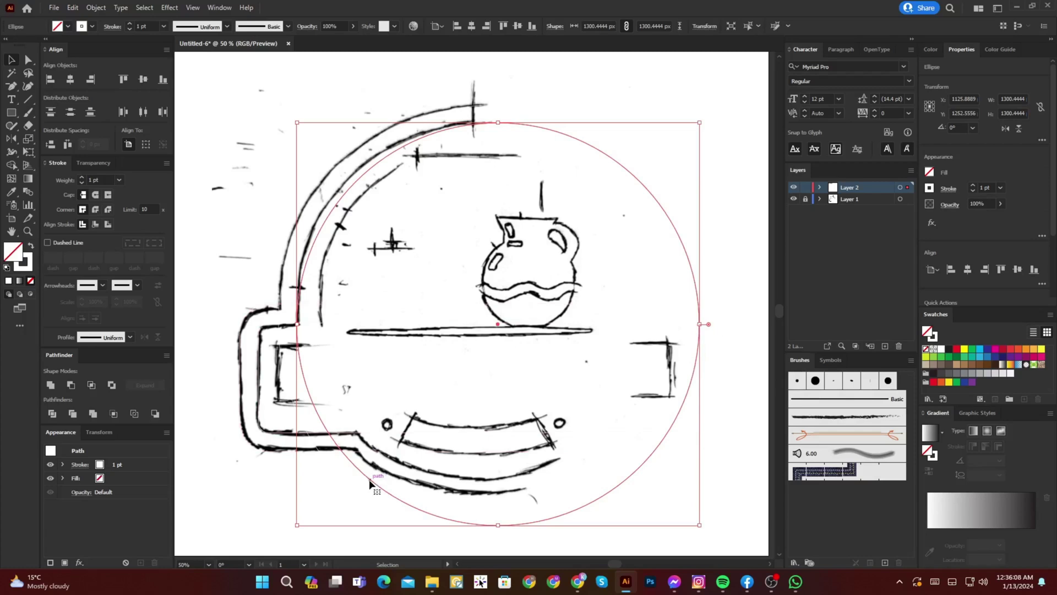
left_click_drag(499, 526, 497, 501)
left_click_drag(676, 325, 679, 325)
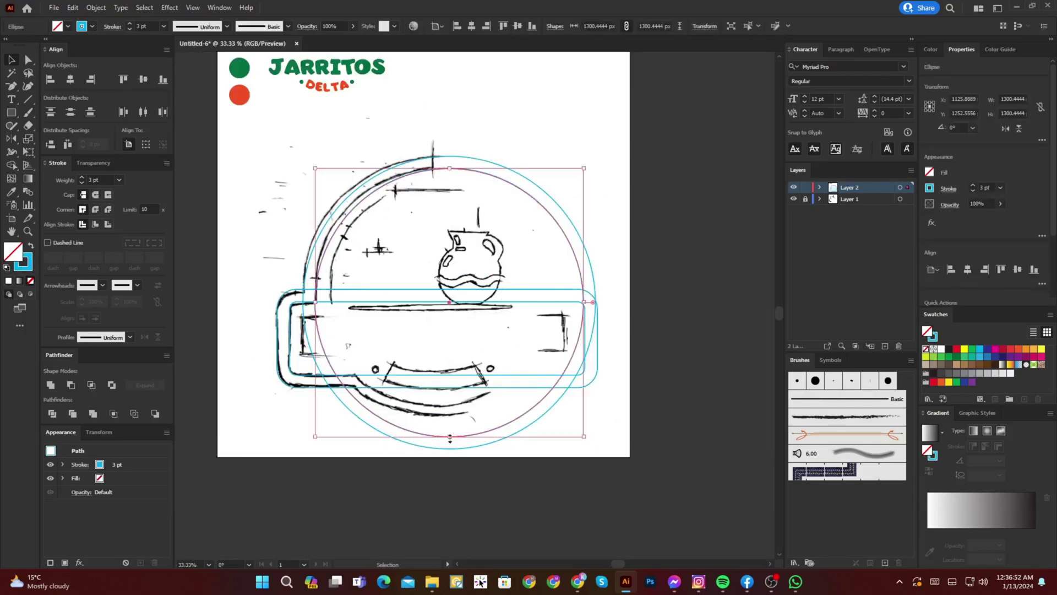
left_click_drag(449, 438, 442, 408)
key("ctrl+z")
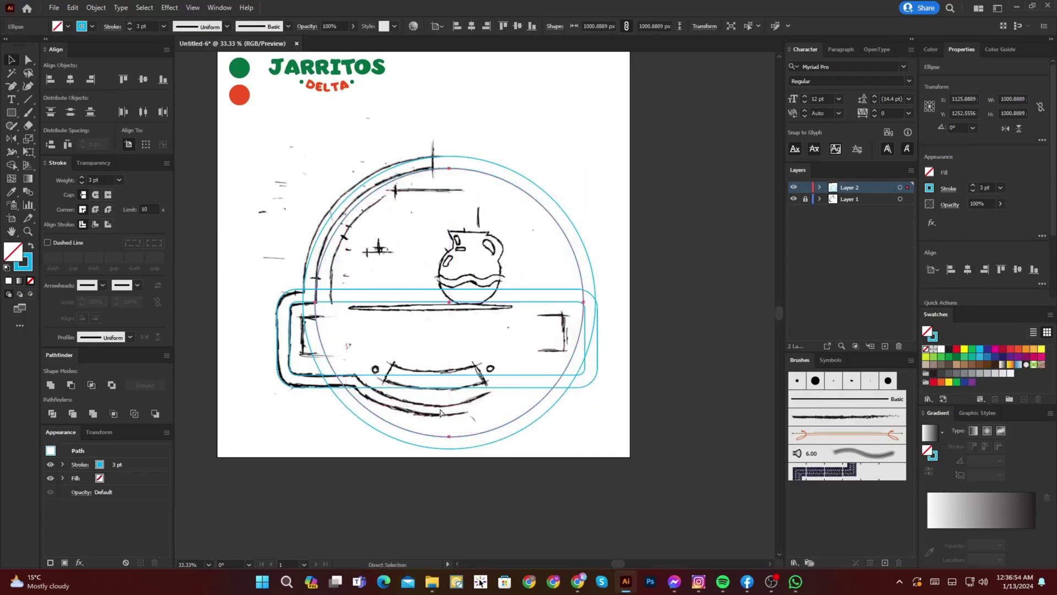
left_click(570, 468)
scroll(341, 406, "up", 1)
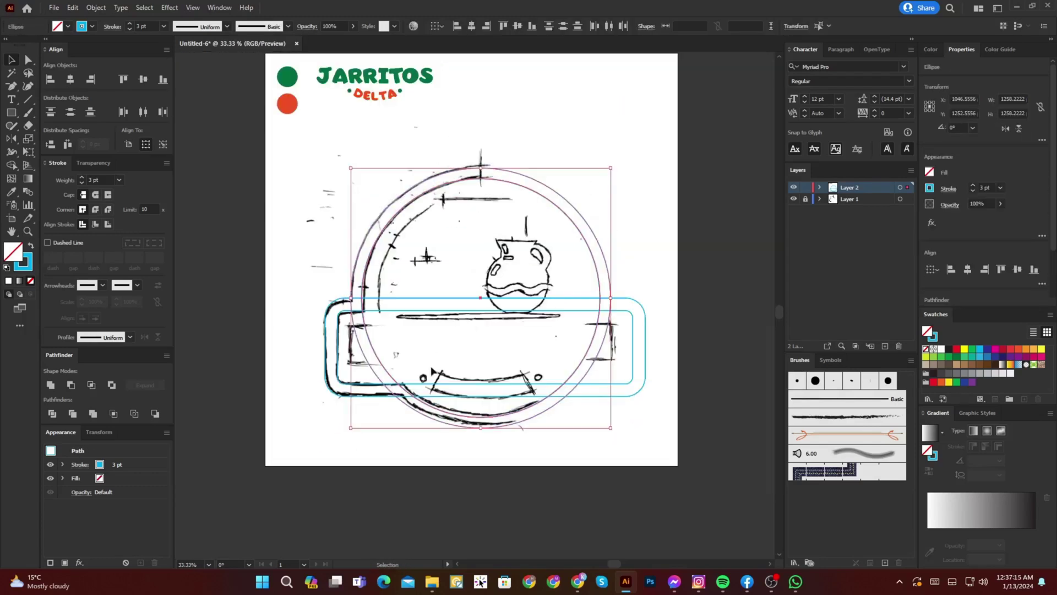
Step: Shrink the two concentric circles slightly to fit the sketched arcs
left_click_drag(480, 429, 480, 425)
left_click_drag(346, 181, 451, 325)
key("shift+m")
left_click_drag(637, 263, 618, 347)
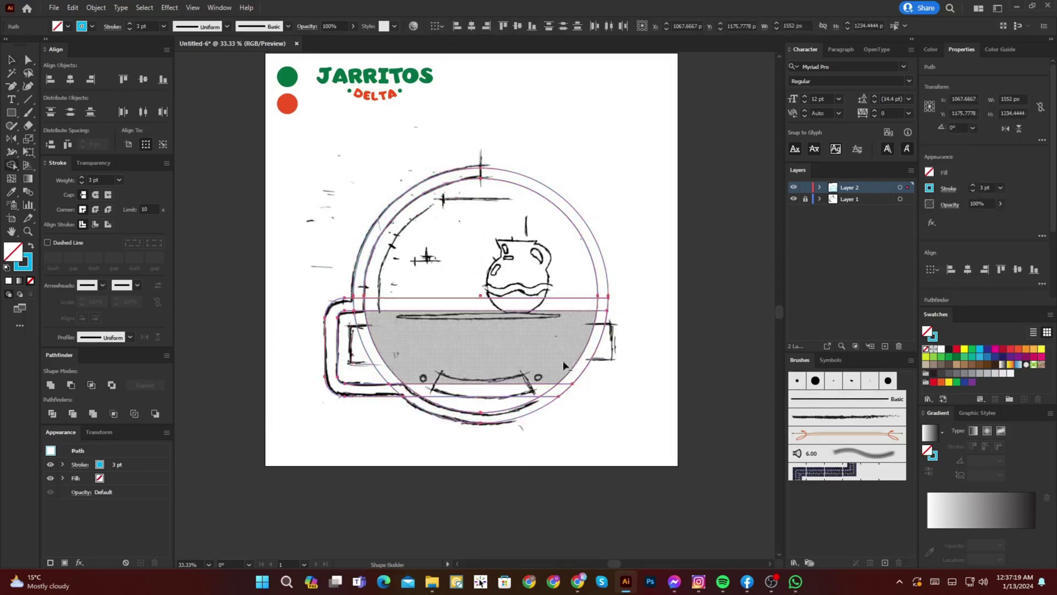
key("ctrl+z")
scroll(553, 318, "up", 1)
scroll(621, 275, "down", 1)
Step: Group the matching outline shapes and centre the rounded rectangles horizontally on the circles
key("v")
left_click(671, 236)
left_click(630, 253)
left_click(619, 256, "shift")
key("ctrl+g")
left_click(639, 283, "shift")
left_click(70, 79)
key("ctrl+z")
left_click(425, 283)
left_click_drag(418, 154, 451, 308)
left_click(404, 220)
left_click(70, 80)
Step: Merge the overlapping circle and banner regions along the sides and lower arc of the badge with Shape Builder
key("shift+m")
scroll(373, 298, "up", 2)
left_click_drag(373, 300, 426, 307)
left_click_drag(426, 306, 369, 293)
scroll(370, 293, "down", 1)
left_click_drag(632, 352, 691, 368)
left_click_drag(666, 388, 587, 377)
left_click_drag(342, 392, 525, 405)
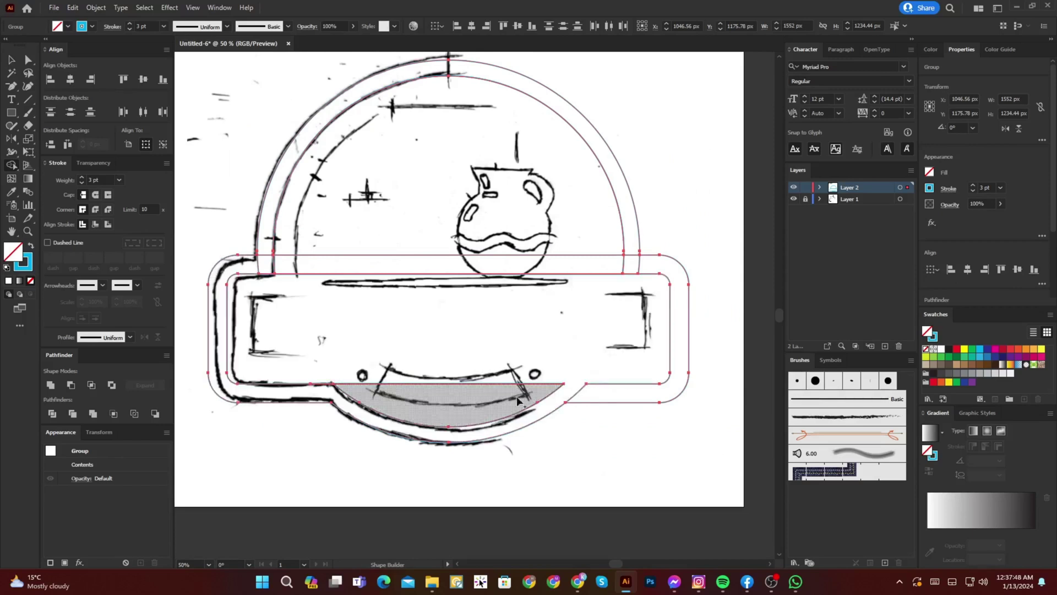
mouse_move(248, 265)
left_mouse_down()
mouse_move(282, 262)
mouse_move(267, 257)
mouse_move(297, 259)
left_mouse_up()
key("ctrl+z")
key("ctrl+z")
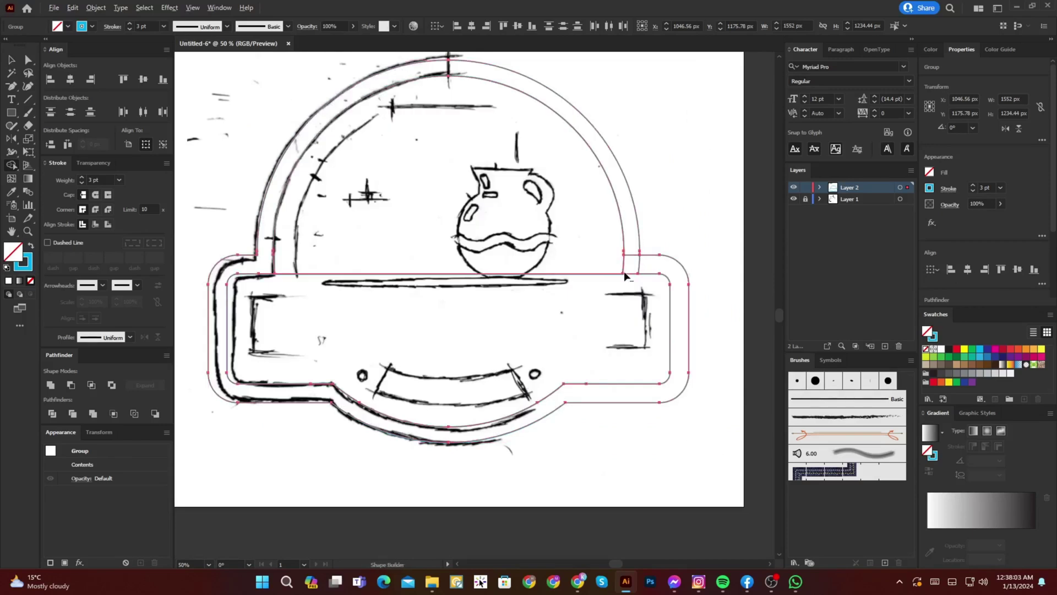
Step: Set the stroke weight of both badge outlines to 11 pt
key("ctrl+minus")
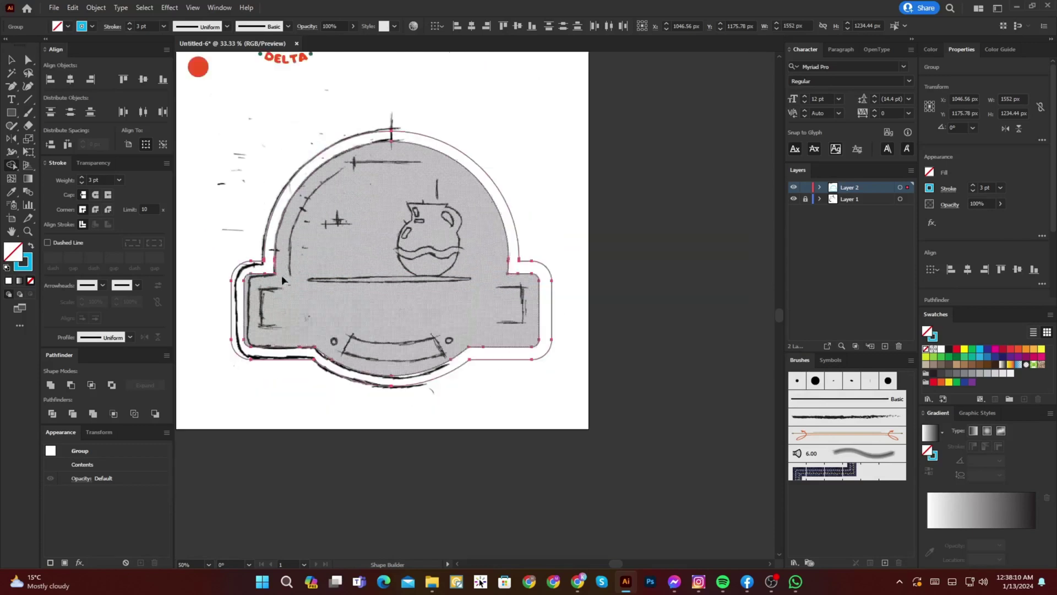
key("v")
scroll(419, 330, "left", 2)
key("a")
scroll(441, 226, "up", 1)
key("v")
left_click(82, 179)
left_click(82, 179)
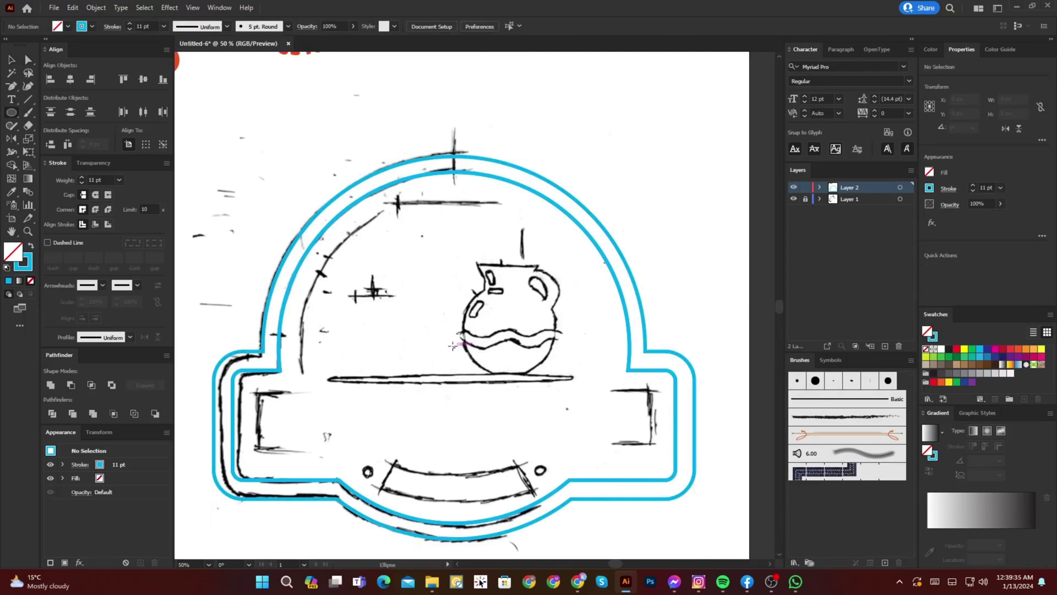
Step: Draw a circle over the sketch's innermost arc and a flat ellipse about 784 × 36 px over the table line
left_click_drag(453, 345, 606, 372)
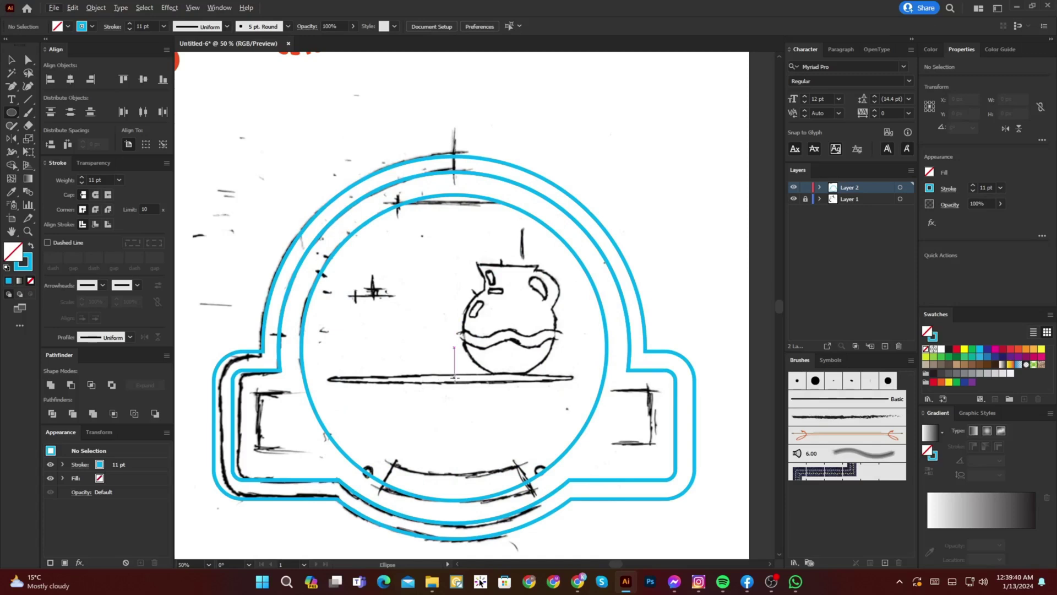
mouse_move(473, 380)
left_mouse_down()
mouse_move(584, 380)
mouse_move(566, 377)
left_mouse_up()
key("shift+x")
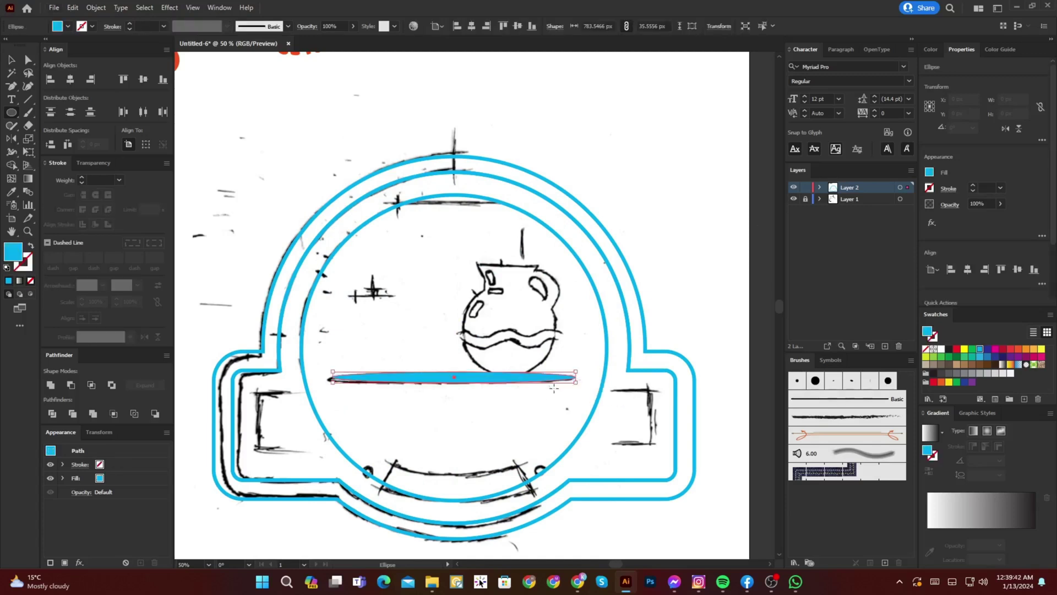
Step: Flatten the table ellipse to about 27 px high, widen it slightly to match the sketch, and give it a solid blue fill
scroll(564, 377, "up", 2)
scroll(442, 373, "up", 2)
key("shift+x")
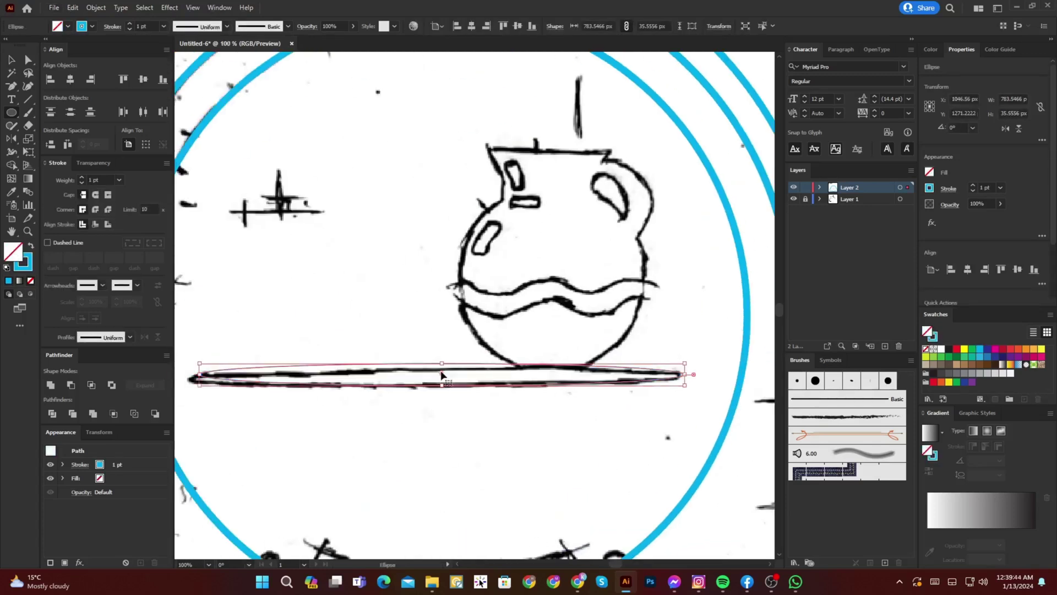
key("v")
left_click_drag(443, 364, 442, 371)
scroll(442, 371, "down", 2)
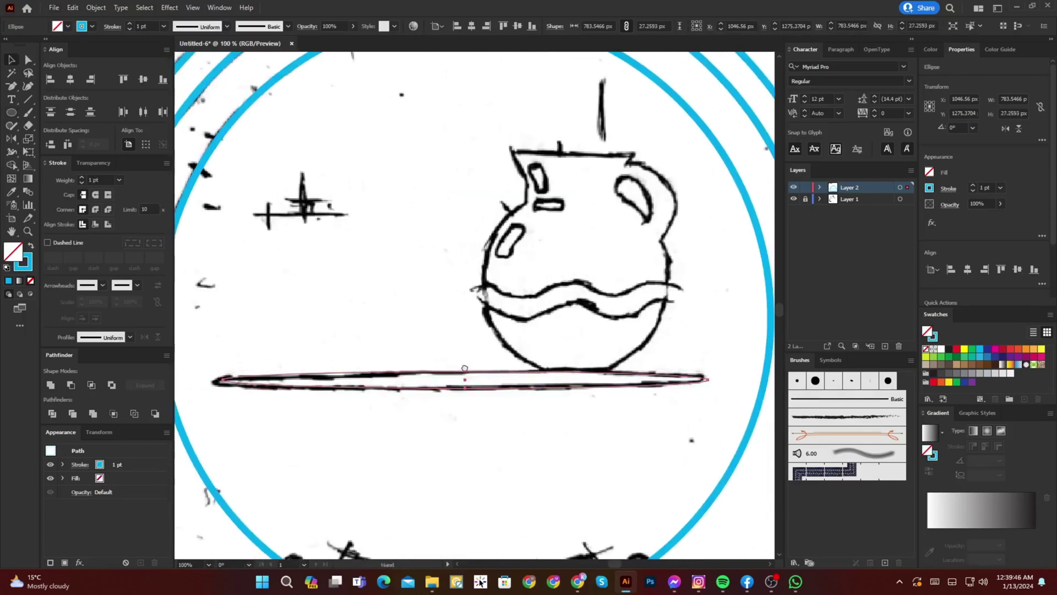
left_click_drag(223, 380, 218, 380)
key("shift+x")
Step: Draw a circle about 297 px wide over the sketched jug body and shift it about 7 px left
left_click(612, 263)
mouse_move(612, 263)
left_mouse_down()
mouse_move(576, 360)
mouse_move(506, 387)
mouse_move(535, 468)
mouse_move(569, 504)
left_mouse_up()
key("l")
key("v")
left_click_drag(511, 441, 506, 441)
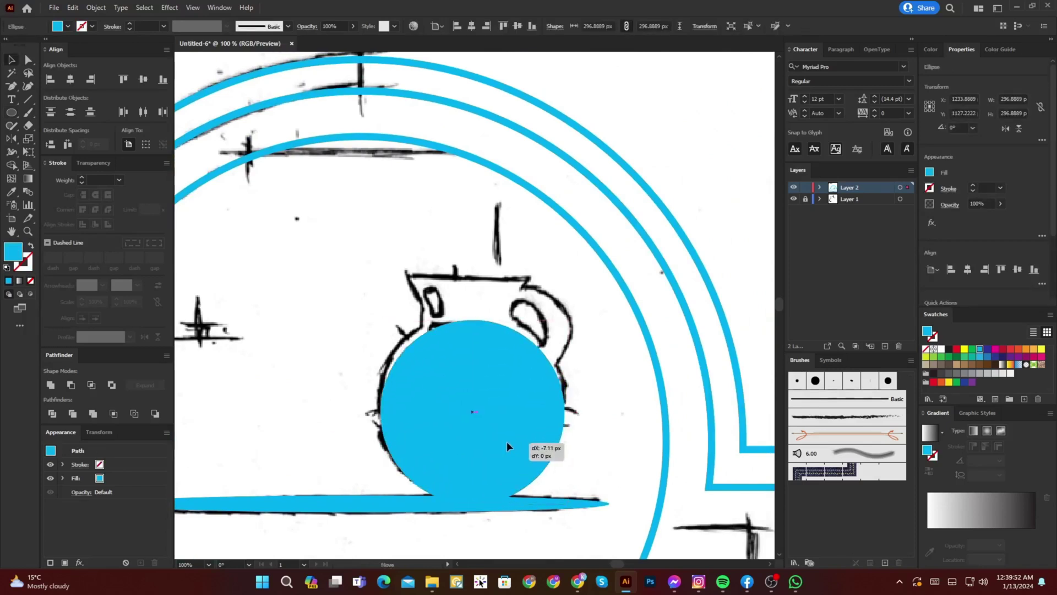
Step: Enlarge the jug body circle slightly to match the sketch and swap its blue fill to a blue stroke
left_click_drag(476, 320, 476, 312)
key("shift+x")
left_click(597, 344)
left_click_drag(577, 348, 574, 362)
scroll(451, 341, "up", 2)
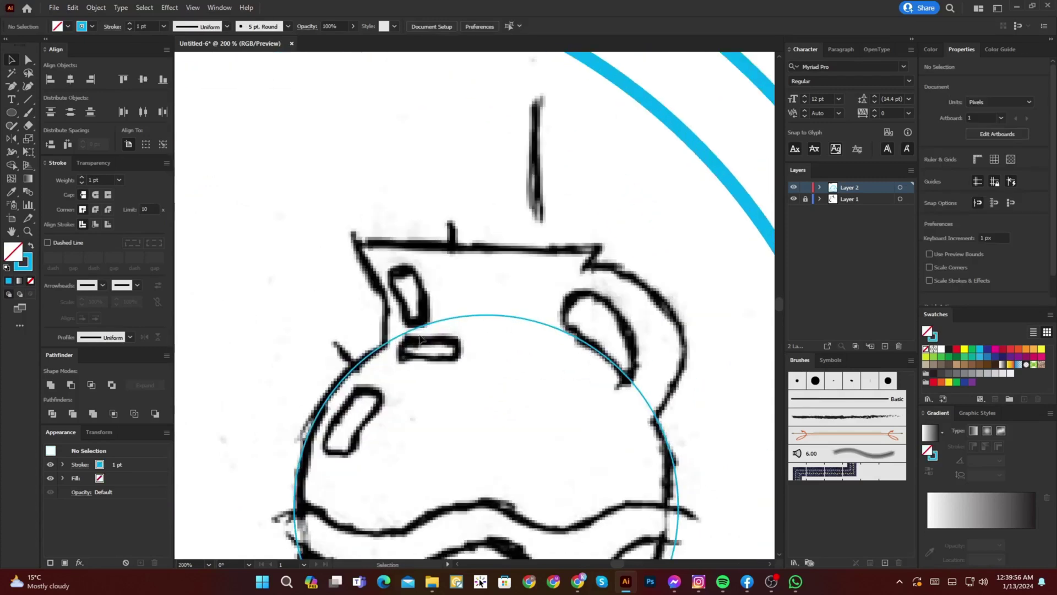
Step: Trace the jug neck's left edge as a two-segment Pen path and reflect a copy for the right edge
key("p")
left_click(385, 354)
left_click(384, 301)
left_click(357, 242)
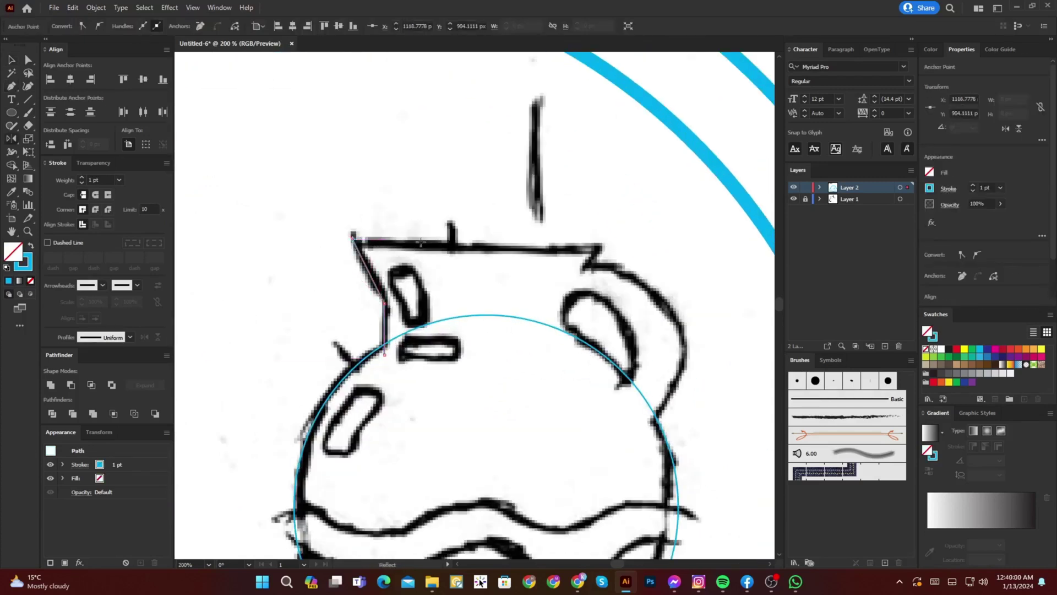
left_click_drag(376, 287, 581, 271, "alt")
left_click(671, 233)
key("p")
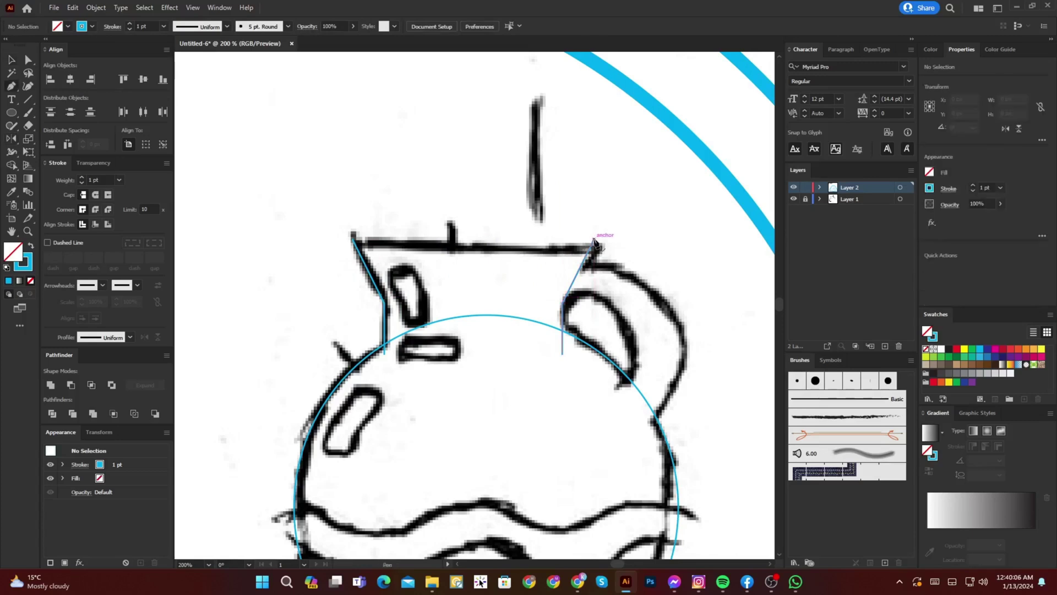
left_click(593, 239)
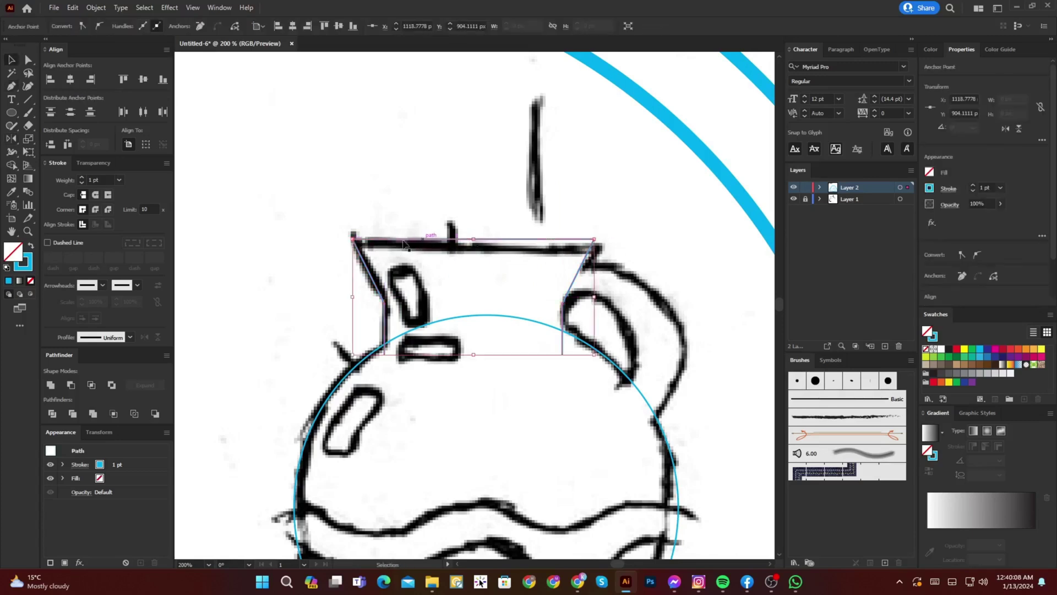
key("ctrl+z")
key("a")
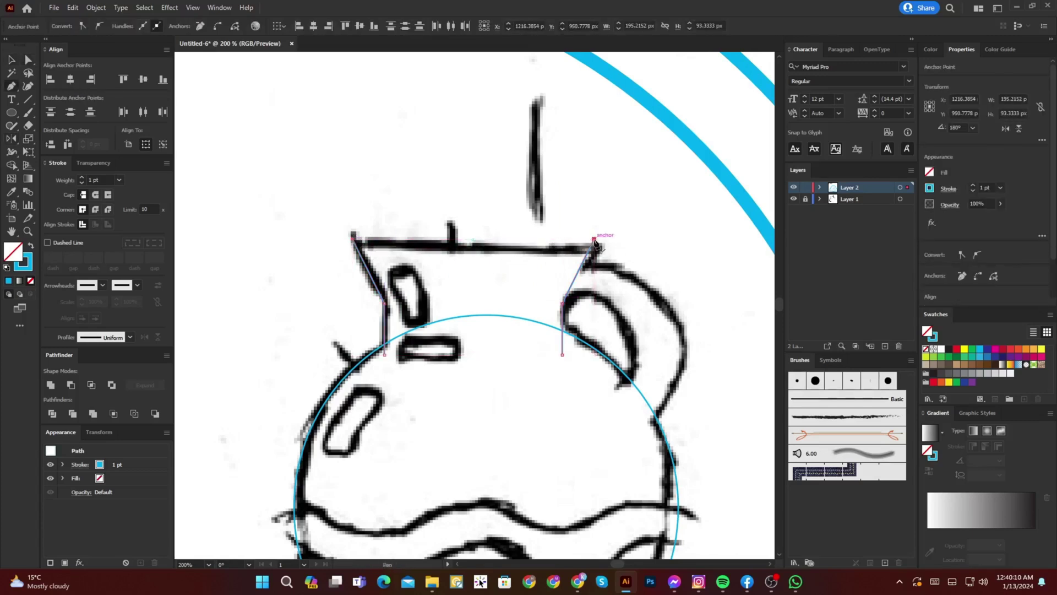
Step: Connect the tops of both neck edges with a straight rim line and lower the rim slightly onto the sketch
left_click(594, 240)
left_click(353, 238)
key("a")
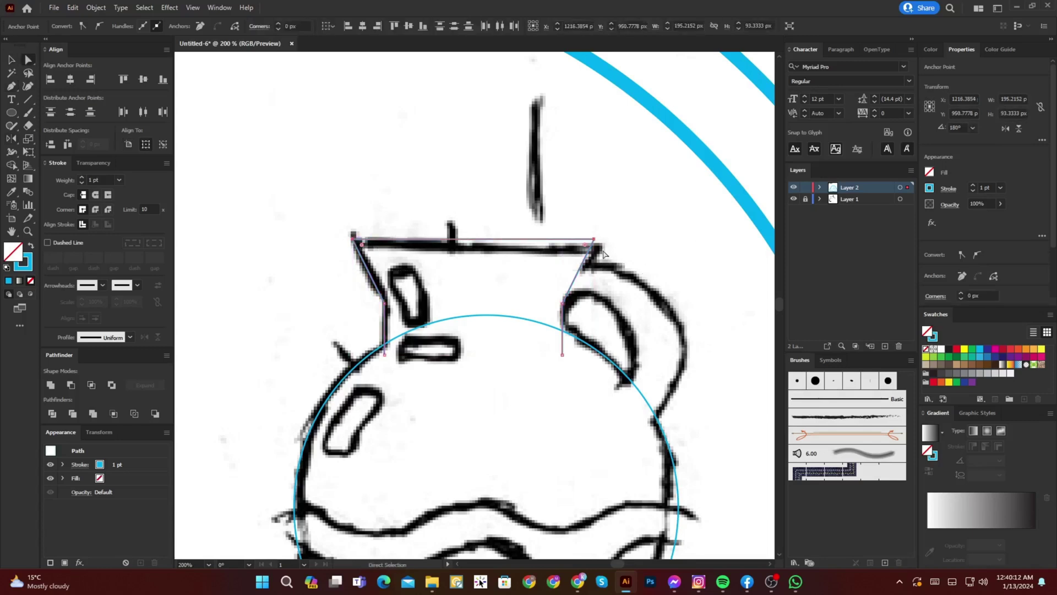
left_click_drag(595, 240, 595, 246)
key("v")
left_click(659, 227)
Step: Draw a circle about 123 px wide for the jug handle's inner curve and shift it about 10 px right
left_click_drag(659, 227, 544, 192)
key("p")
left_click_drag(443, 348, 533, 418)
key("v")
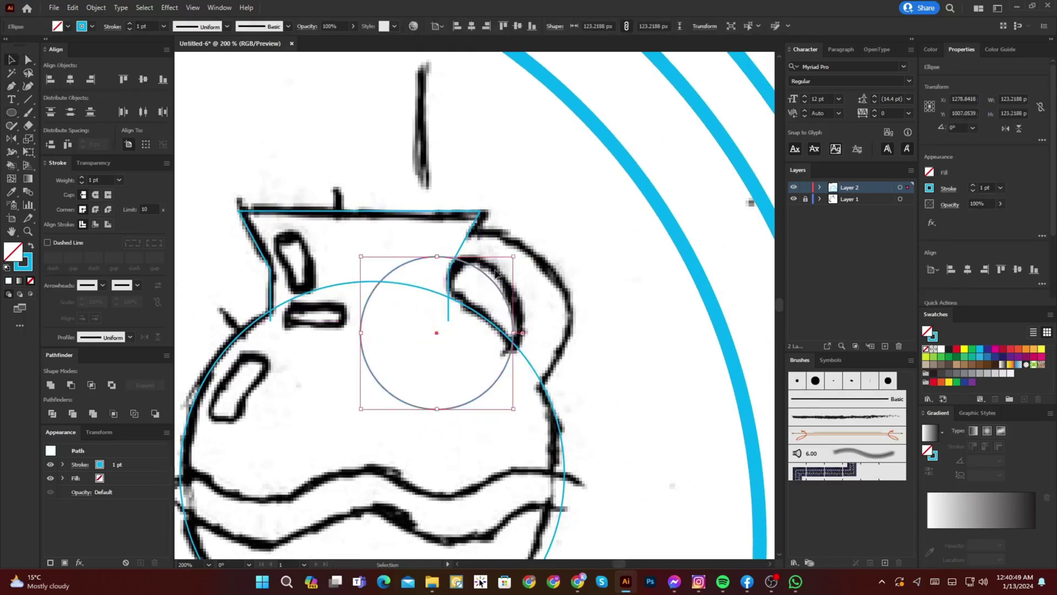
left_click_drag(484, 275, 494, 277)
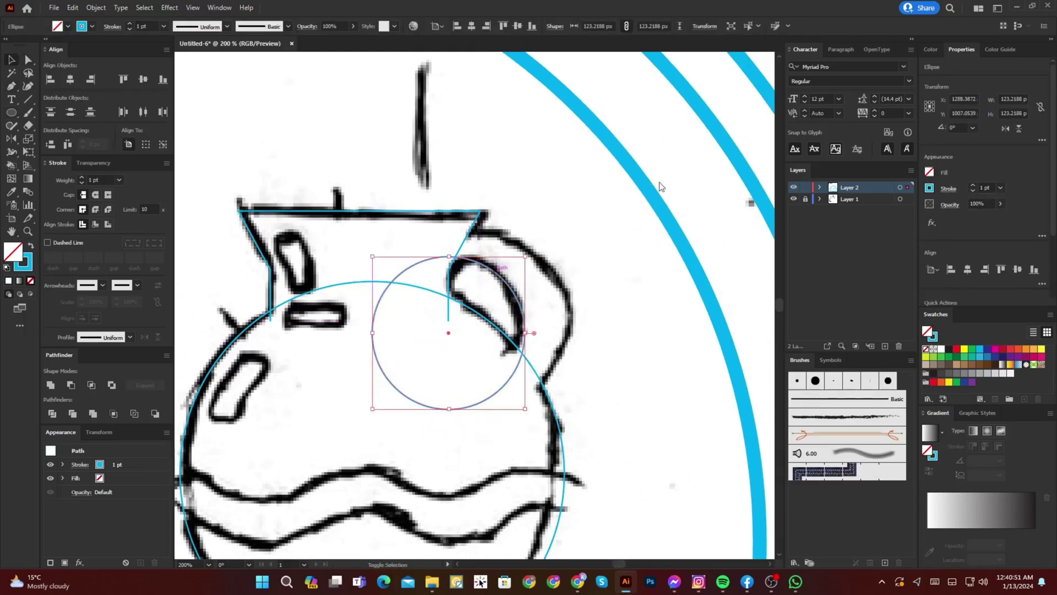
Step: Create a larger concentric circle around the handle's inner circle by offsetting its path out to the sketched outer handle curve
key("Up")
key("Up")
key("Up")
key("Up")
key("Up")
key("Up")
key("Up")
key("Up")
key("Up")
key("Up")
key("Up")
key("Up")
key("Up")
key("Up")
key("Up")
key("Up")
key("Up")
key("Up")
key("Up")
key("Up")
key("Up")
key("Up")
key("Up")
key("Up")
key("Up")
key("Up")
key("Up")
key("Up")
key("Up")
key("Up")
key("Up")
key("Up")
key("Down")
key("Down")
key("Down")
key("Down")
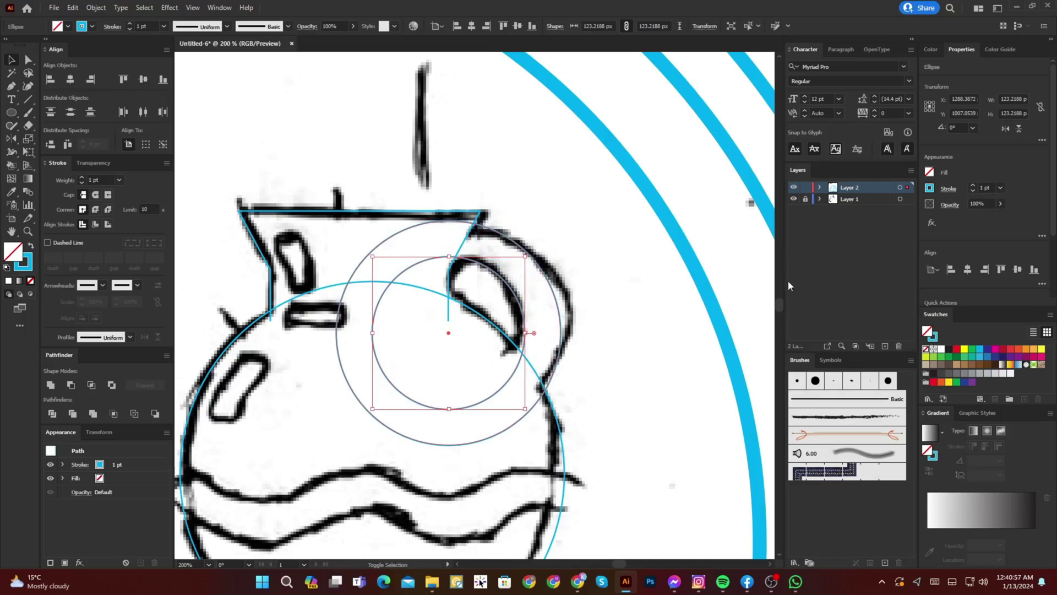
key("Return")
Step: Try to merge the jug neck regions with Shape Builder
left_click_drag(639, 344, 409, 219)
key("shift+m")
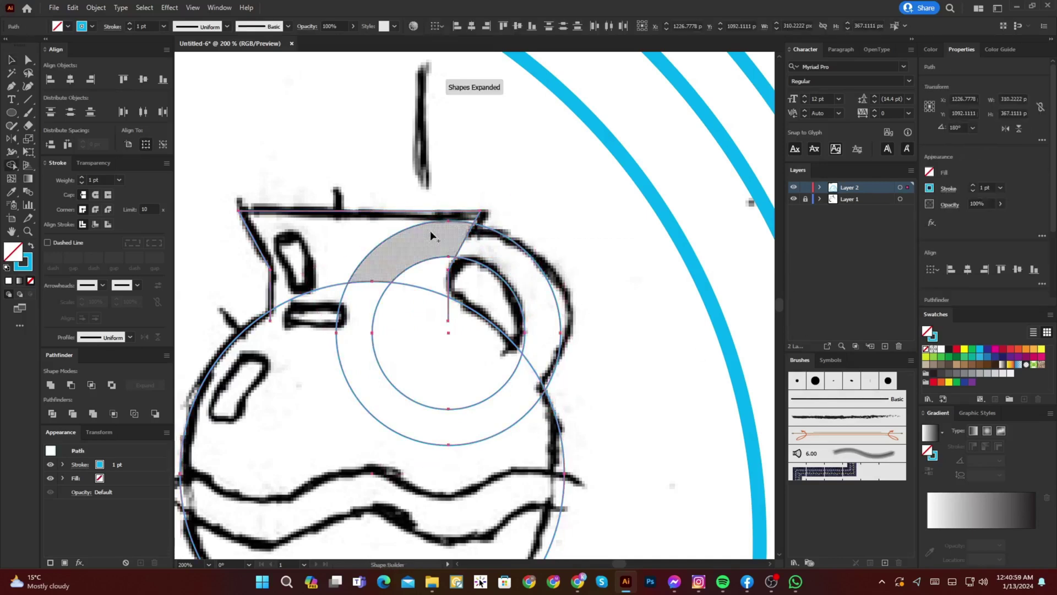
left_click_drag(472, 222, 453, 253)
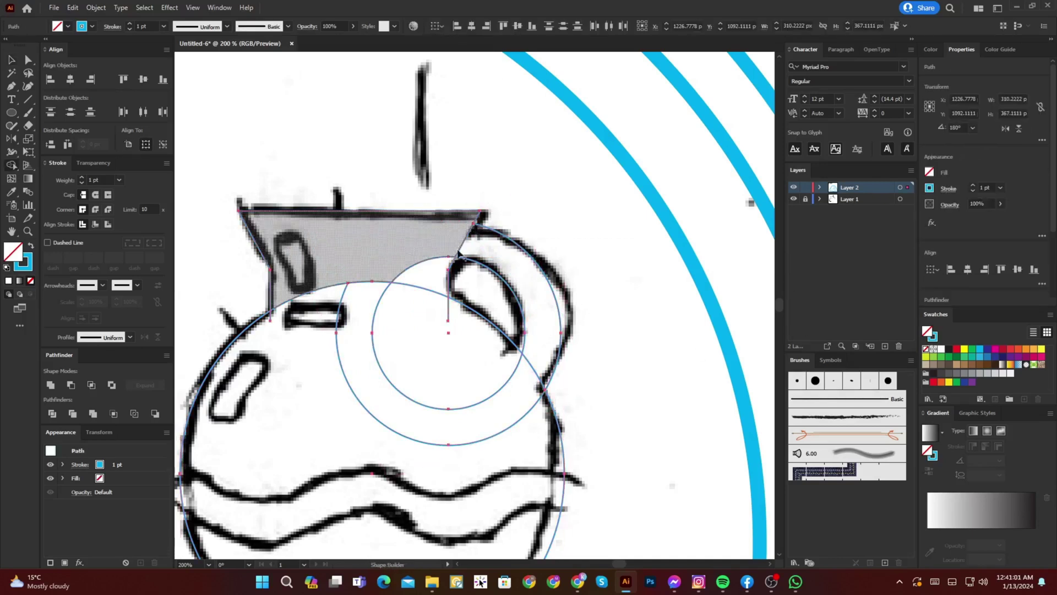
key("ctrl+z")
Step: Merge the jug neck regions with Shape Builder and remove the surplus circle segments inside the jug body
key("v")
left_click(513, 188)
key("a")
left_click_drag(505, 188, 461, 292)
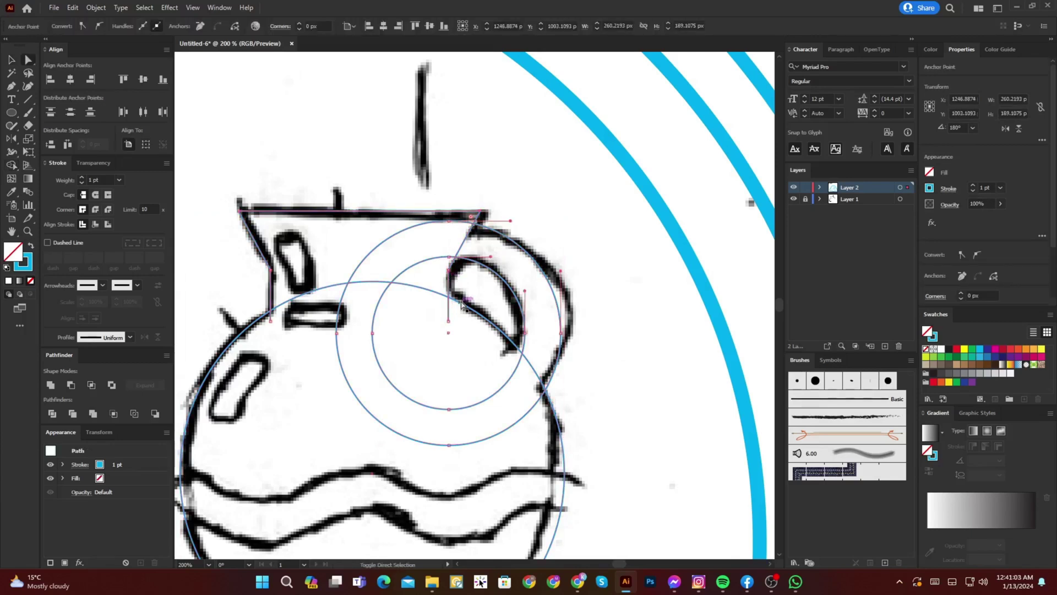
key("shift+m")
left_click_drag(439, 262, 441, 225)
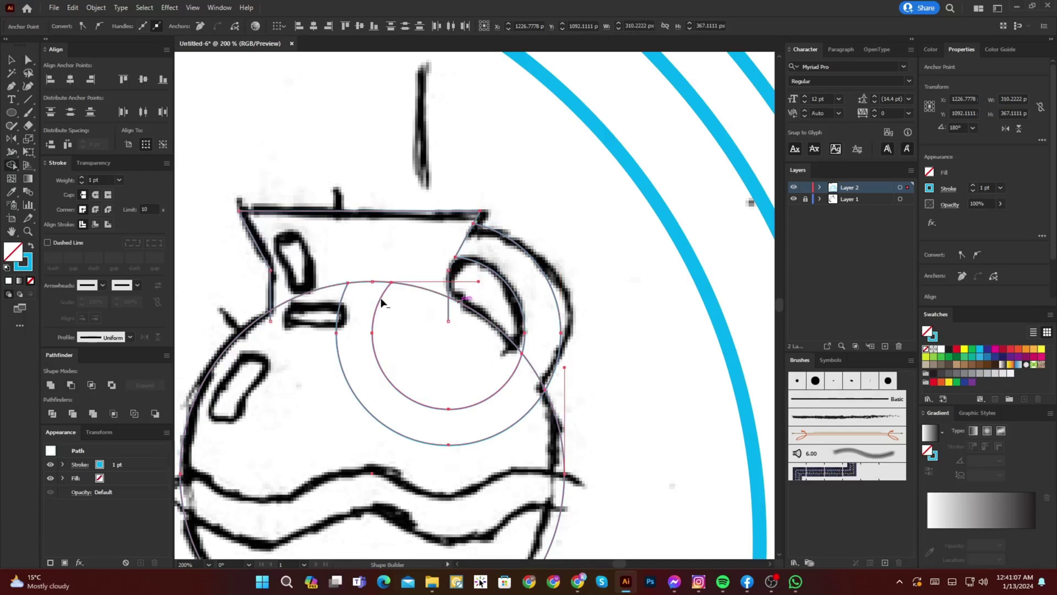
left_click(342, 298, "alt")
scroll(461, 278, "down", 2)
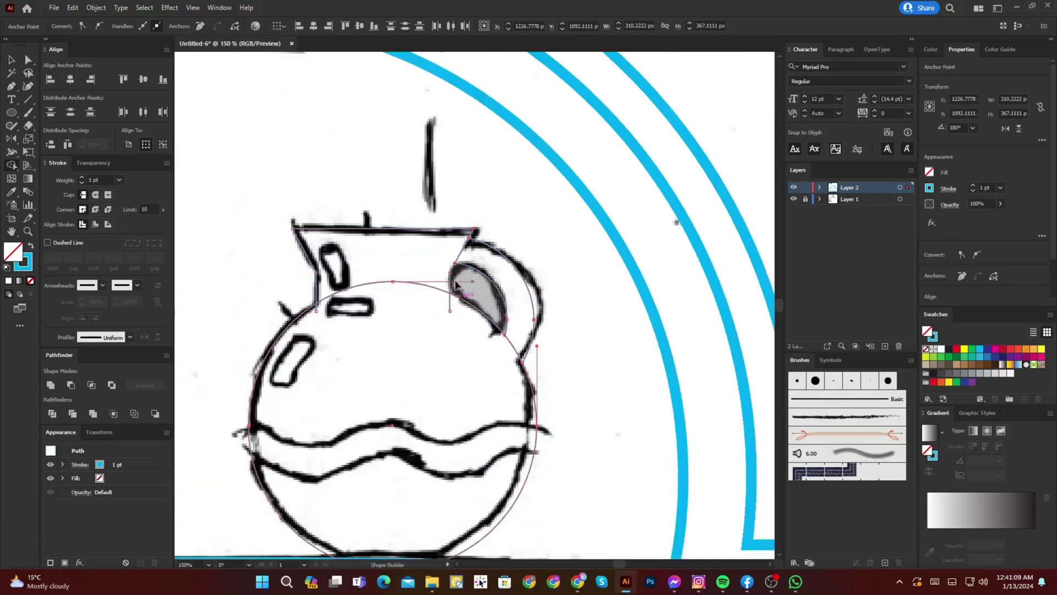
Step: Merge the jug's handle, neck and body into one shape with Shape Builder, leaving the handle opening free
left_click_drag(522, 324, 533, 292)
key("v")
key("shift+m")
mouse_move(423, 335)
left_mouse_down()
mouse_move(504, 308)
mouse_move(512, 278)
left_mouse_up()
scroll(471, 280, "up", 2)
left_click(460, 240, "alt")
scroll(466, 194, "up", 3)
scroll(466, 186, "down", 3)
Step: Fill the merged jug with blue and delete the leftover line stub at the base of the neck's left edge
key("shift+x")
left_click(332, 222)
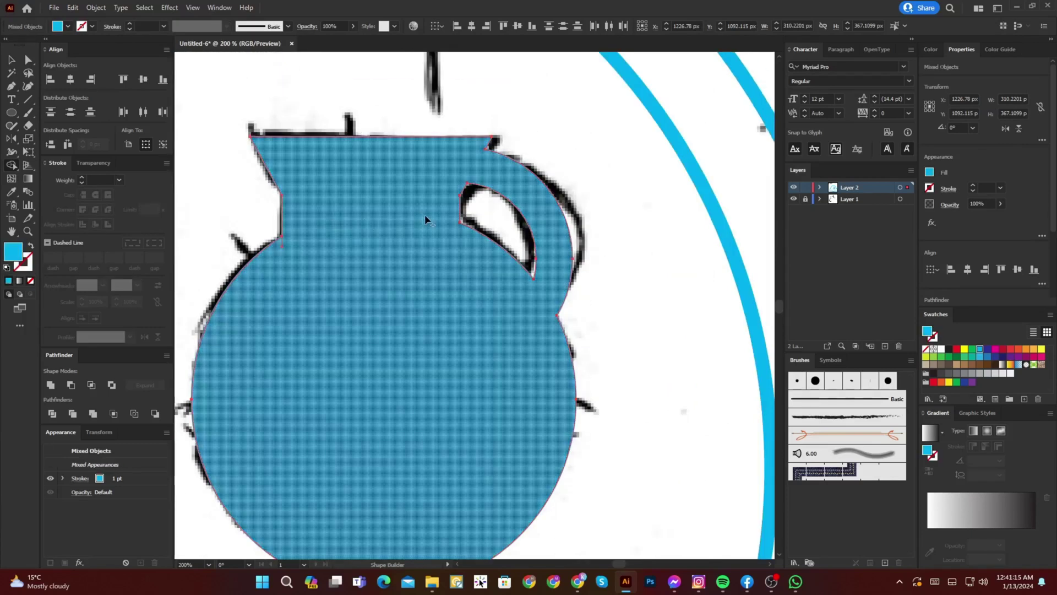
scroll(424, 220, "down", 3)
scroll(495, 299, "up", 5)
key("shift+x")
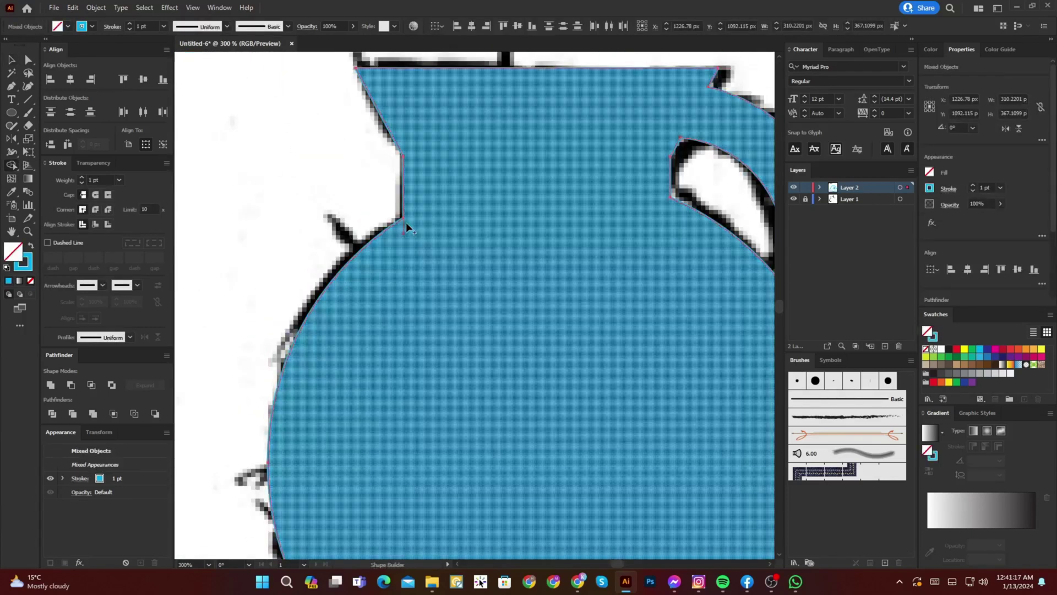
left_click(403, 225, "alt")
scroll(418, 220, "down", 2)
scroll(419, 220, "up", 2)
key("v")
left_click(480, 130)
left_click(524, 219)
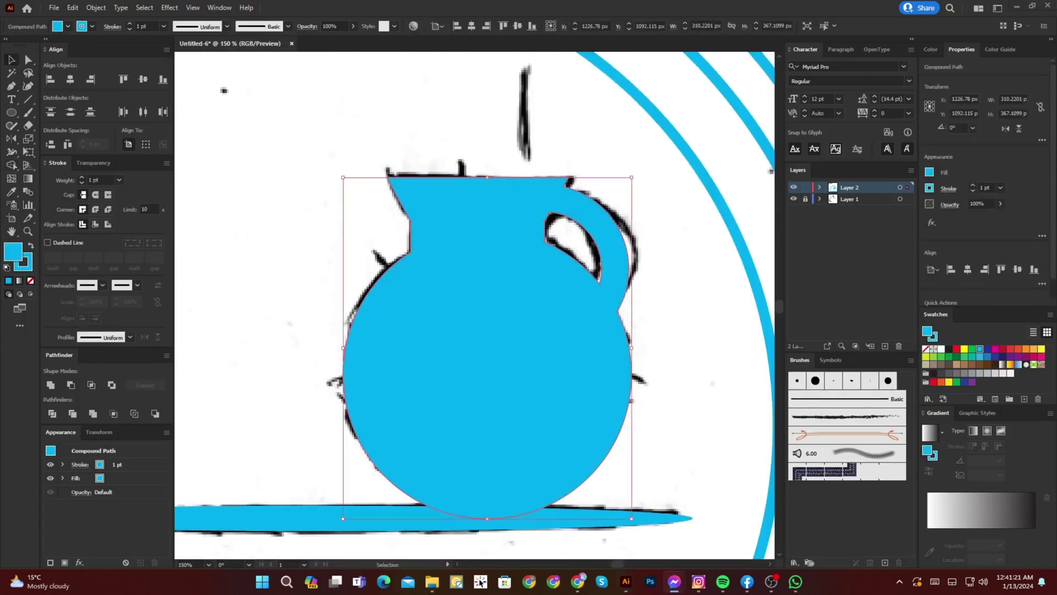
Step: Reshape the handle by moving the opening's upper corner and the outer curve's neck joint down toward the sketch
scroll(551, 225, "up", 3)
key("a")
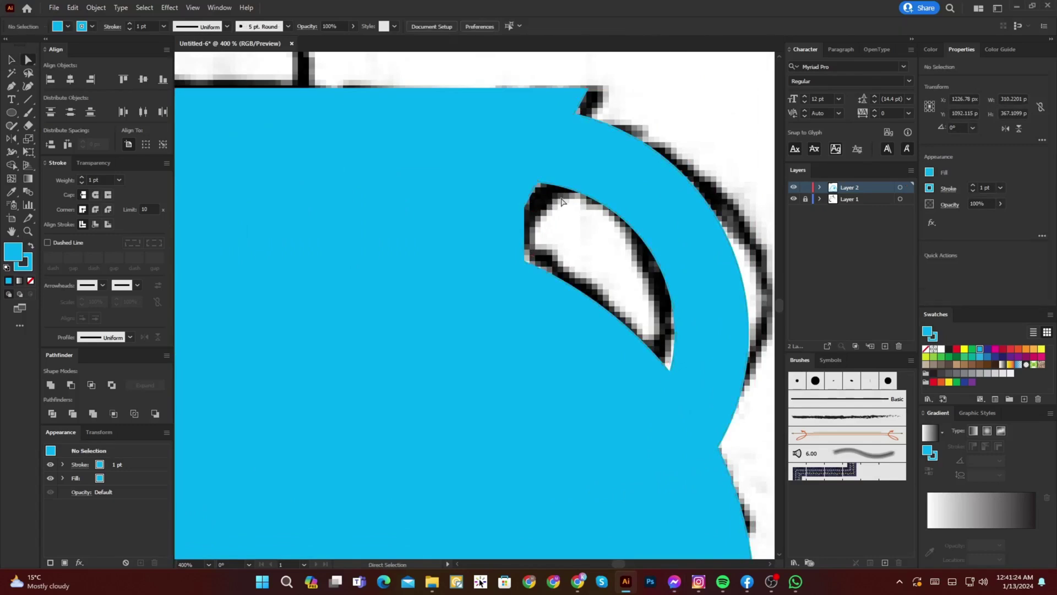
scroll(542, 195, "down", 1)
left_click_drag(540, 185, 527, 205)
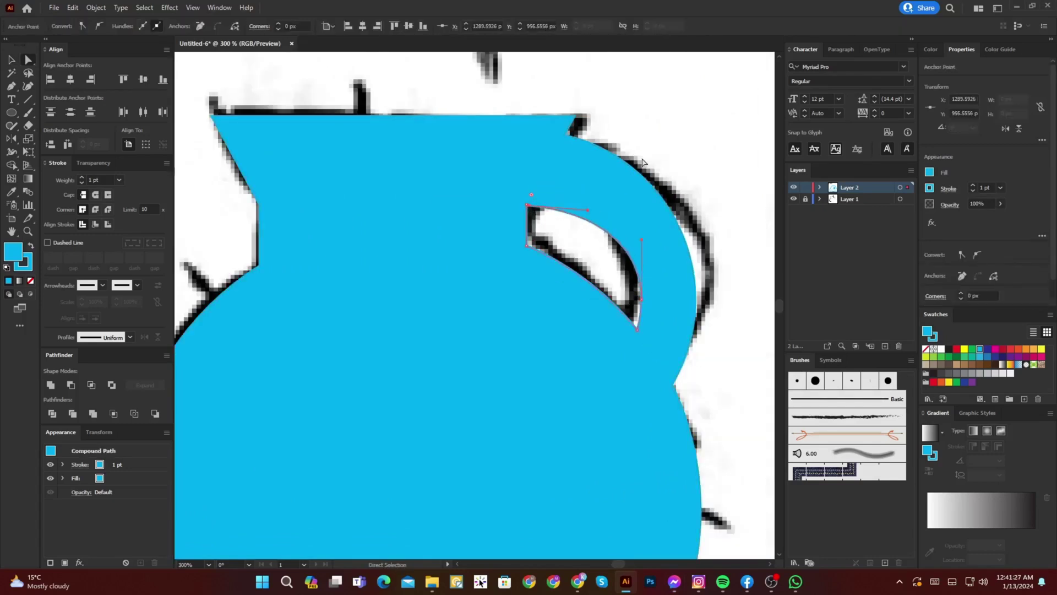
left_click_drag(566, 136, 560, 147)
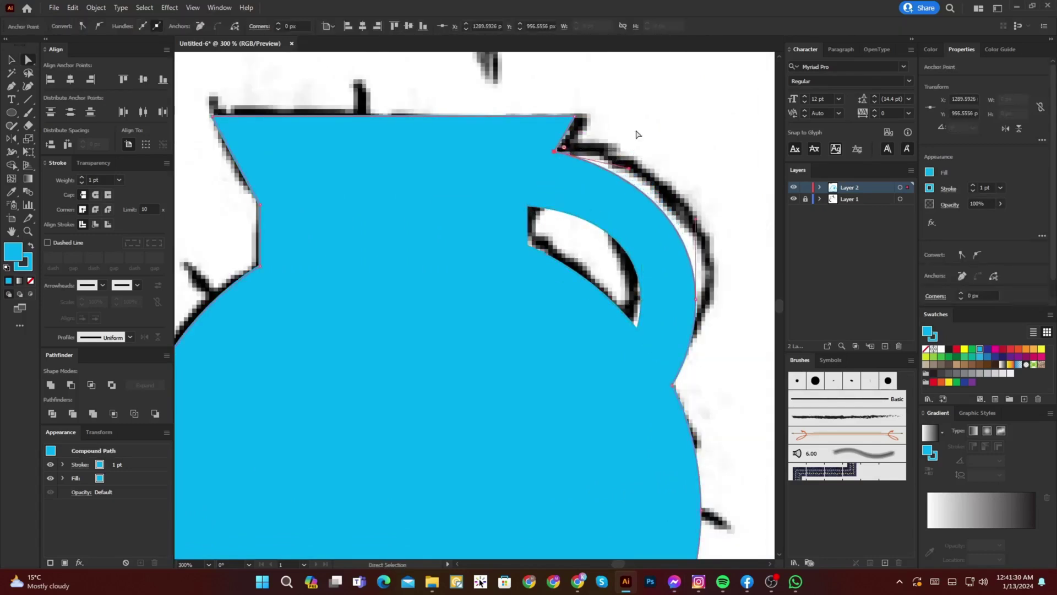
left_click(638, 127)
scroll(638, 126, "down", 4)
left_click_drag(643, 128, 629, 143)
Step: Remove the jug's fill and keep only its blue stroke so the sketch underneath can be traced
key("v")
left_click(586, 209)
left_click(568, 118)
left_click(571, 178)
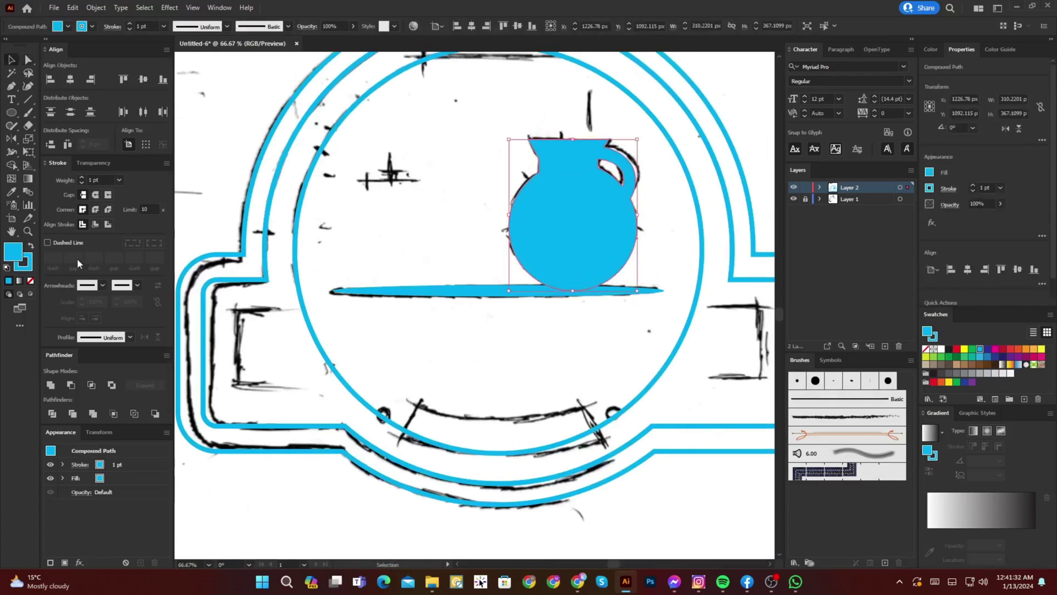
left_click(25, 268)
left_click(30, 281)
left_click(11, 251)
left_click(30, 245)
Step: Lay a horizontal line with a smooth Zig Zag effect across the jug's middle and set its stroke weight to 33 pt
left_click(472, 196)
scroll(526, 187, "up", 3)
left_click_drag(506, 202, 422, 222)
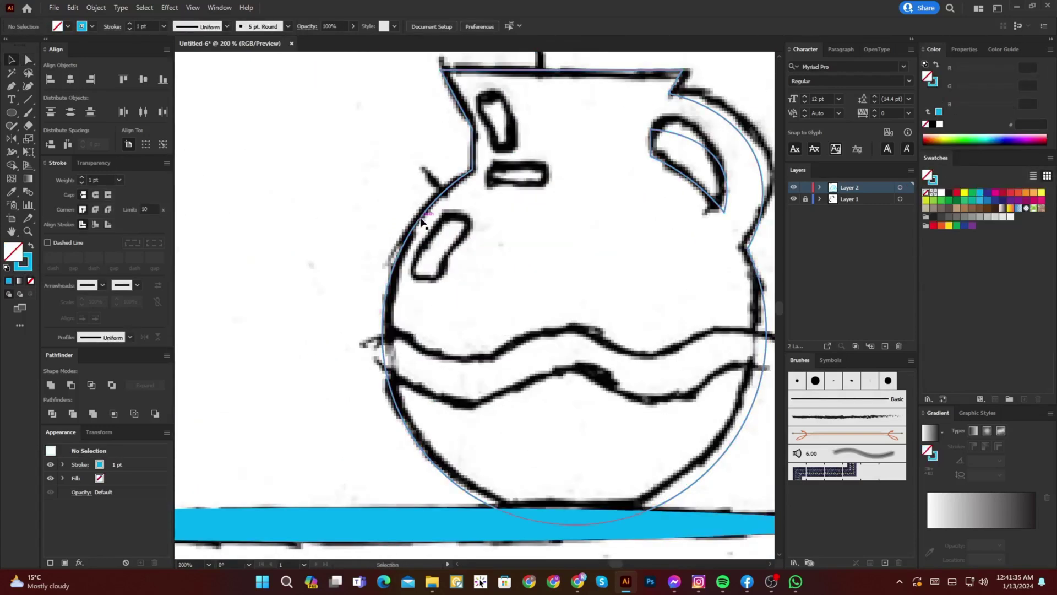
scroll(501, 347, "down", 1)
left_click_drag(452, 326, 316, 328)
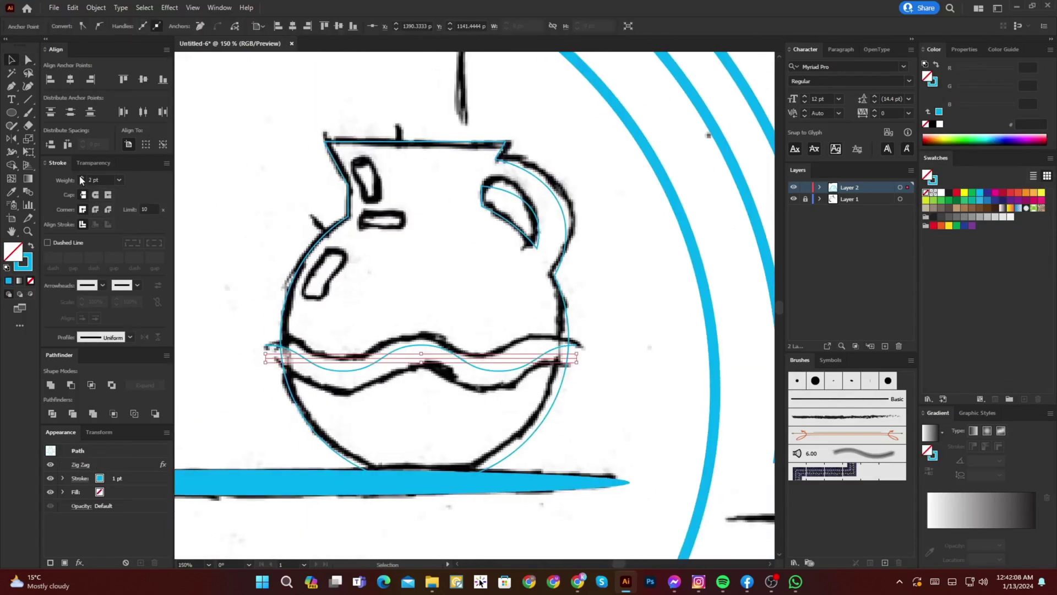
left_click(81, 177)
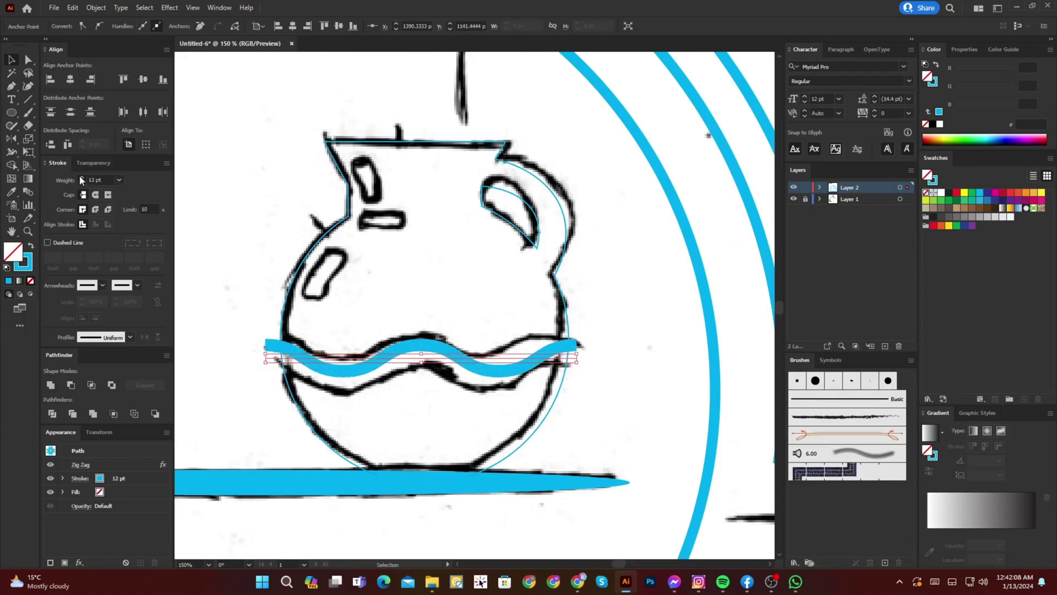
left_click_drag(617, 427, 364, 324)
key("shift+m")
left_click(597, 408, "ctrl")
key("a")
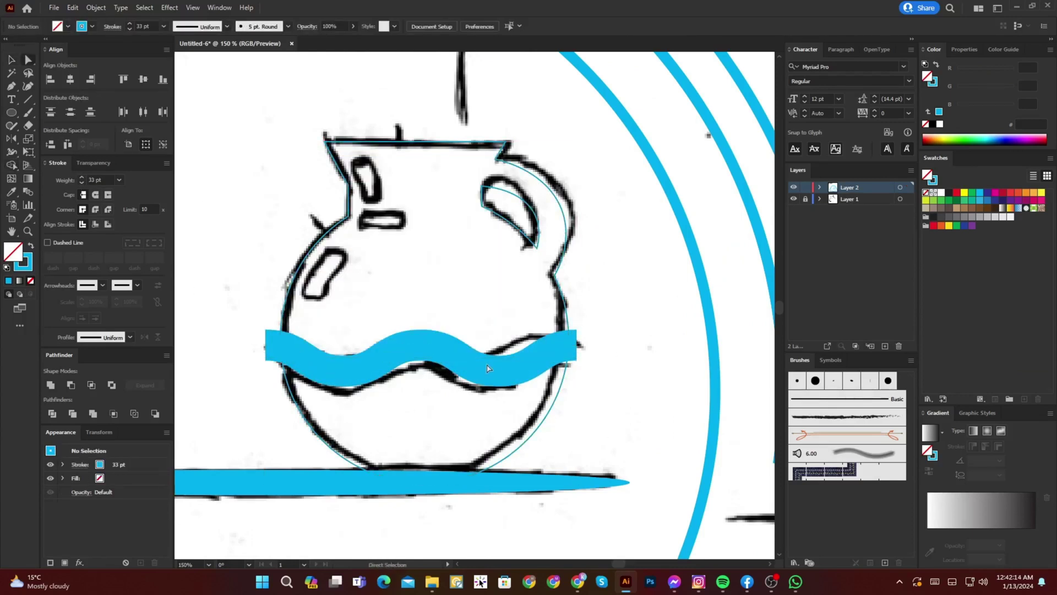
Step: Expand the thick wavy stroke across the jug into an outlined shape
left_click(523, 361)
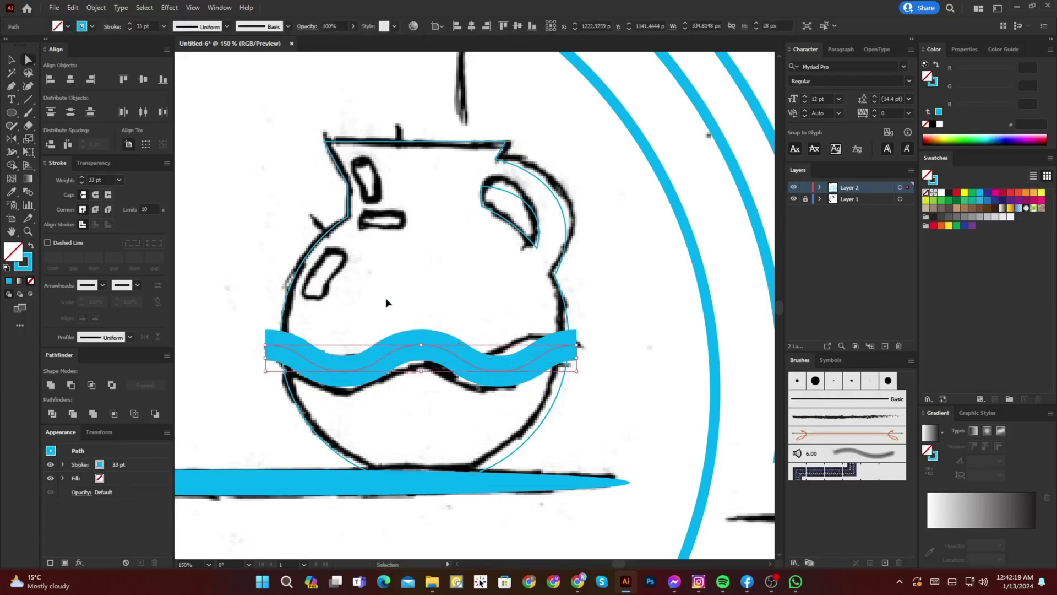
left_click(124, 147)
key("Return")
Step: Cut the wavy band out of the jug with Shape Builder and remove its overhanging ends
key("v")
mouse_move(597, 405)
left_mouse_down()
mouse_move(464, 338)
mouse_move(247, 317)
left_mouse_up()
key("shift+m")
left_click_drag(594, 349, 557, 337)
key("v")
key("shift+x")
key("ctrl+z")
left_click(602, 308)
Step: Draw a curved highlight inside the jug body's left side with the Pen and give it a 19 pt round-capped stroke
scroll(359, 270, "up", 1)
left_click_drag(358, 270, 389, 291)
key("o")
key("p")
scroll(353, 268, "up", 1)
left_click_drag(319, 344, 316, 390)
left_click(82, 177)
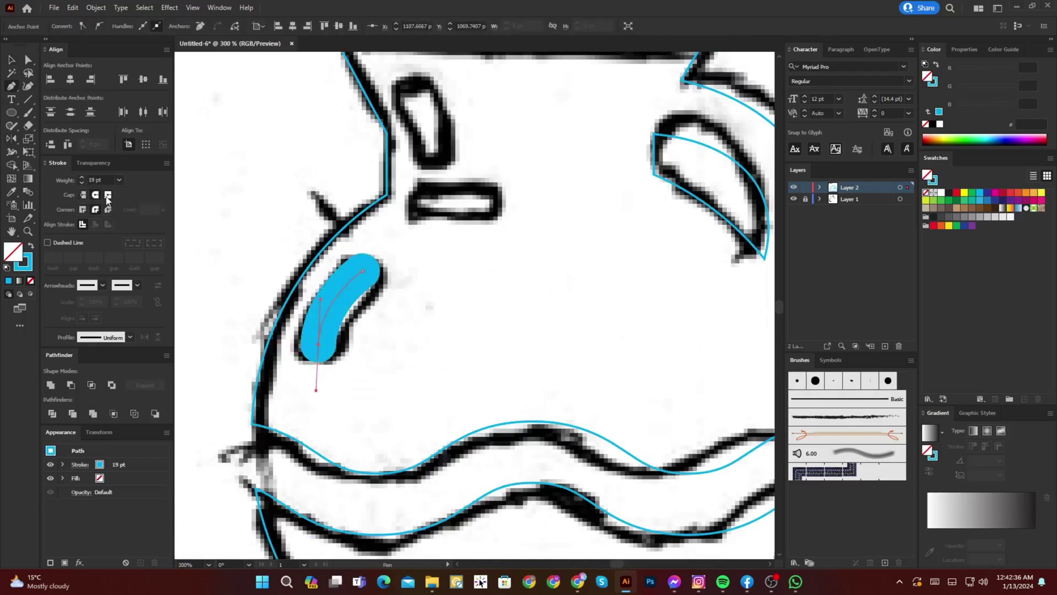
left_click(97, 196)
Step: Add a curved highlight in the jug's neck and a short horizontal one beneath it as 21 pt blue strokes
key("v")
scroll(336, 293, "up", 1)
scroll(336, 292, "up", 1)
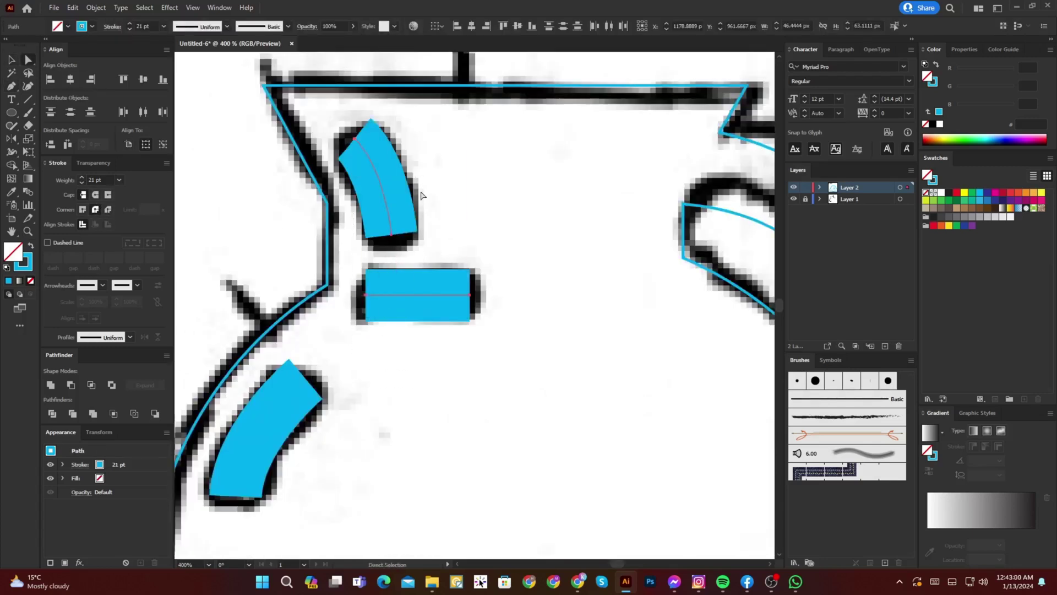
left_click(381, 179)
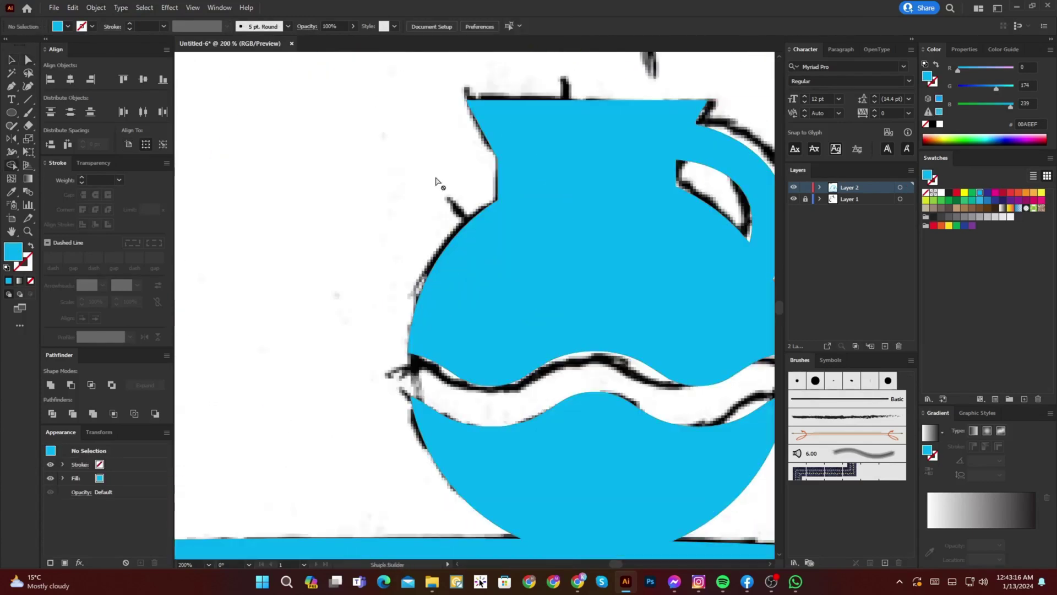
Step: Fine-tune the corner anchors where the wavy band meets the sides of the filled jug
key("ctrl+minus")
key("ctrl+minus")
scroll(499, 254, "up", 3)
left_click(499, 249)
key("a")
scroll(466, 280, "up", 3)
left_click_drag(405, 346, 417, 346)
scroll(417, 346, "down", 3)
left_click(360, 255)
left_click(471, 295)
left_click(169, 7)
key("v")
mouse_move(456, 313)
left_mouse_down()
mouse_move(489, 316)
mouse_move(473, 313)
left_mouse_up()
Step: Select the jug and release its compound path so its upper and lower parts become separate pieces
scroll(466, 360, "down", 2)
left_click(353, 265)
scroll(435, 239, "down", 3)
left_click(441, 286)
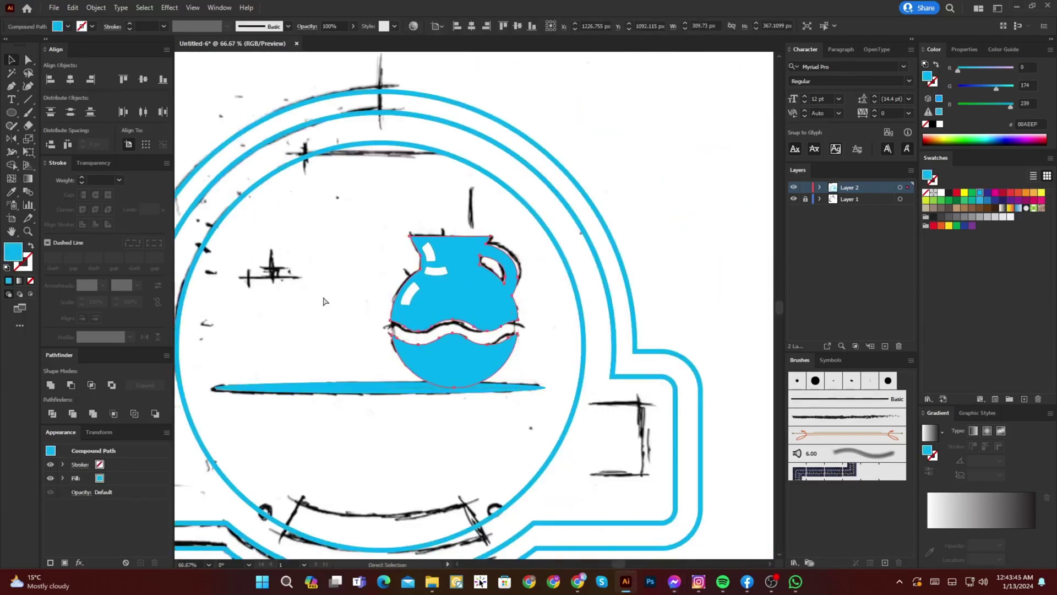
left_click(177, 325, "shift")
left_click(454, 359)
left_click(537, 332)
left_click(491, 358)
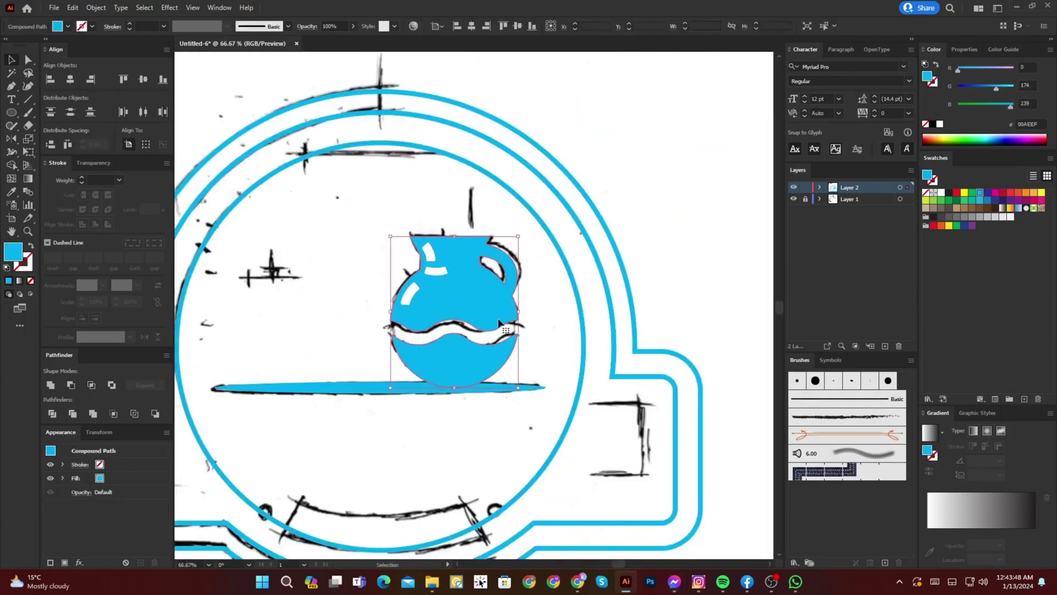
key("ctrl+alt+shift+8")
key("v")
Step: Color the jug's lower part below the wavy band with the orange-red F05123 sampled from the artwork
left_click(530, 315)
left_click(485, 364)
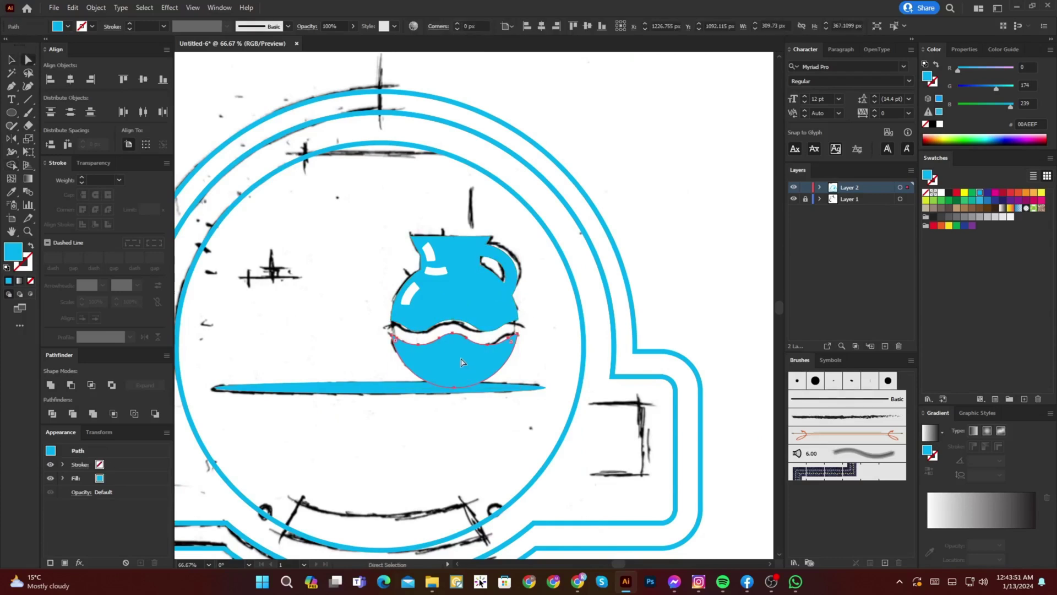
scroll(485, 399, "down", 4)
key("i")
left_click(362, 295)
scroll(504, 379, "up", 2)
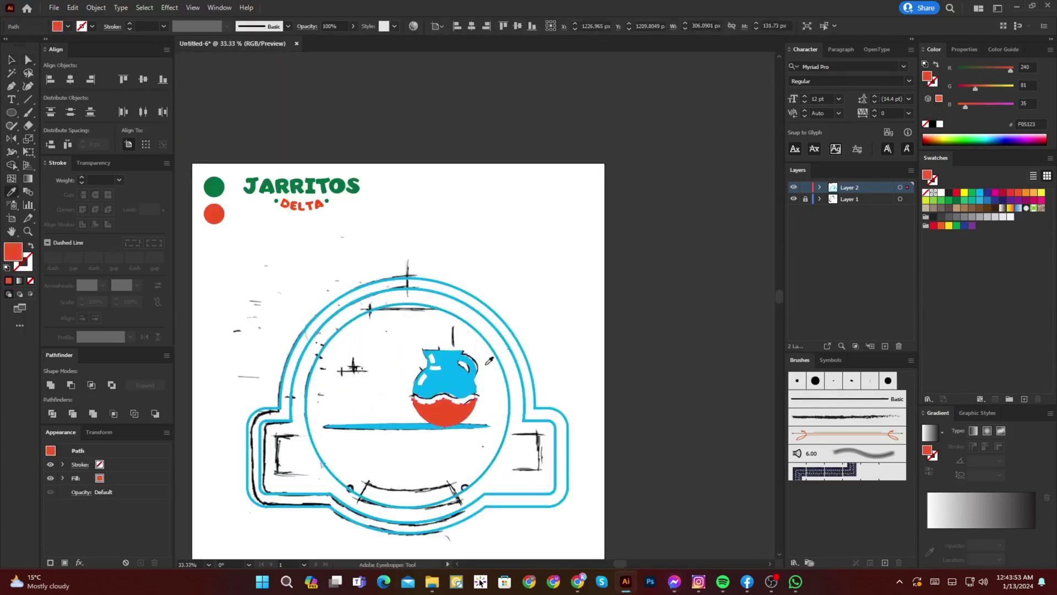
Step: Color the jug's upper part with the green sampled from the reference circle beside the Jarritos title
left_click(262, 247, "ctrl")
left_click(450, 361, "ctrl")
left_click(214, 186)
scroll(380, 389, "up", 1)
left_click_drag(332, 368, 445, 407)
Step: Give the inner badge outline the reference green as a 43 pt stroke with round caps
left_click(386, 355, "ctrl")
left_click(241, 124)
left_click(82, 178)
left_click(95, 194)
left_click(82, 178)
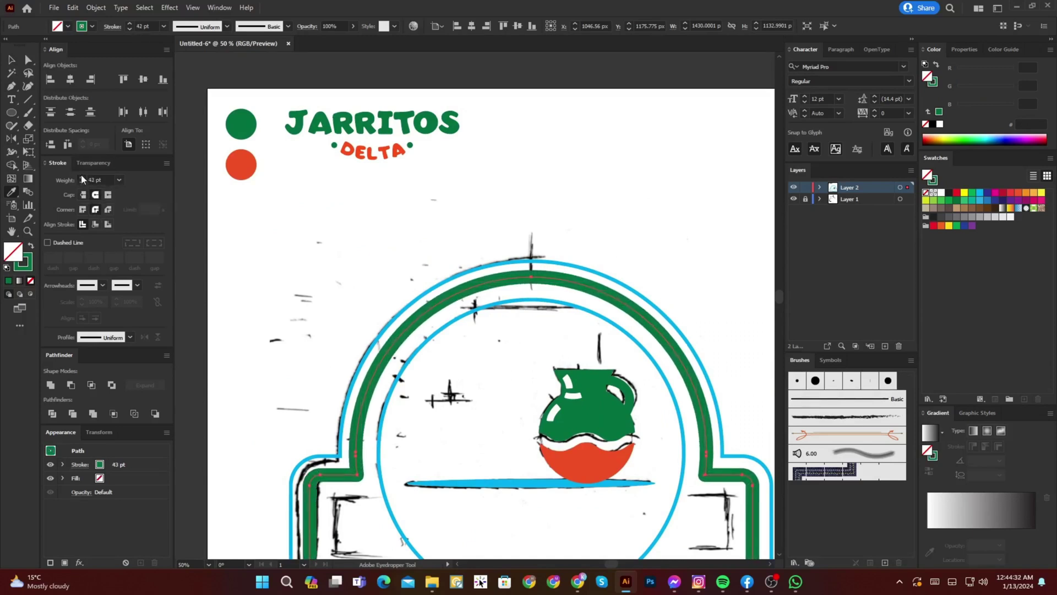
Step: Fill the outer badge outline with the orange-red sampled from the reference circle
left_click(366, 352, "ctrl")
left_click(247, 165)
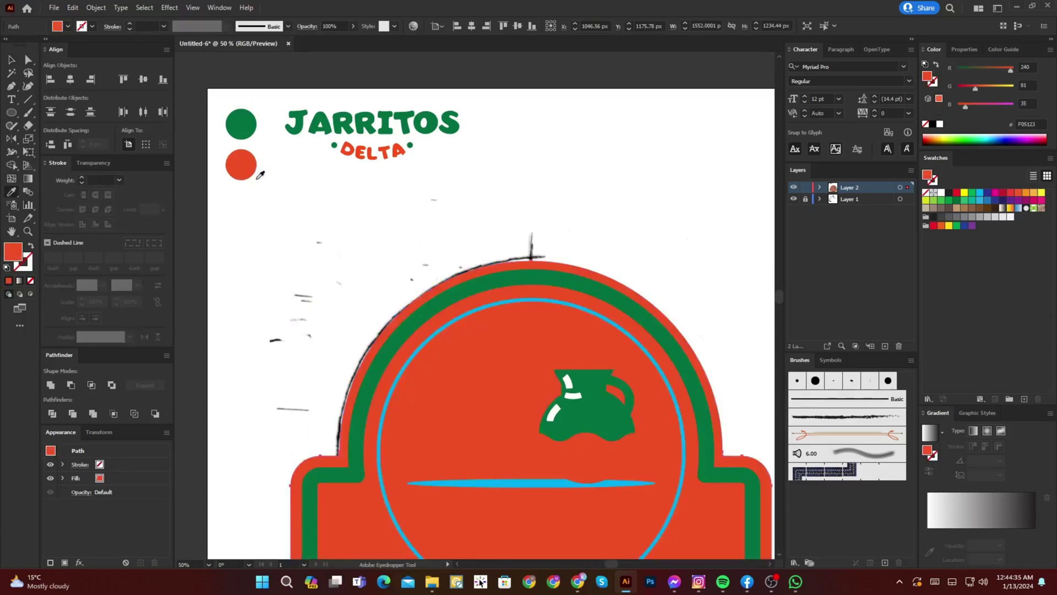
Step: Turn the outer badge outline's orange-red fill into a stroke and thicken it
key("shift+x")
left_click_drag(409, 304, 345, 222)
key("ctrl+equal")
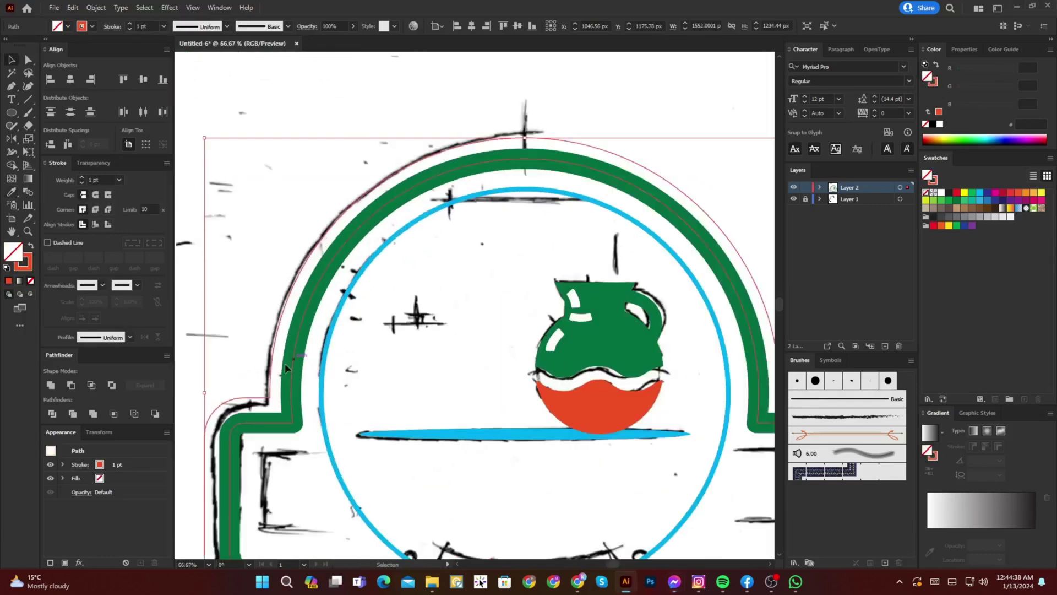
left_click(80, 177)
left_click(80, 177)
left_click(81, 177)
left_click(80, 177)
left_click(198, 200)
Step: Reset the blue inner circle to a plain uniform 1 pt stroke without fill
key("ctrl+minus")
mouse_move(494, 220)
left_mouse_down()
mouse_move(455, 242)
mouse_move(447, 217)
mouse_move(427, 270)
left_mouse_up()
left_click(447, 218)
key("shift+x")
key("shift+x")
left_click(432, 230)
scroll(423, 233, "up", 1)
key("p")
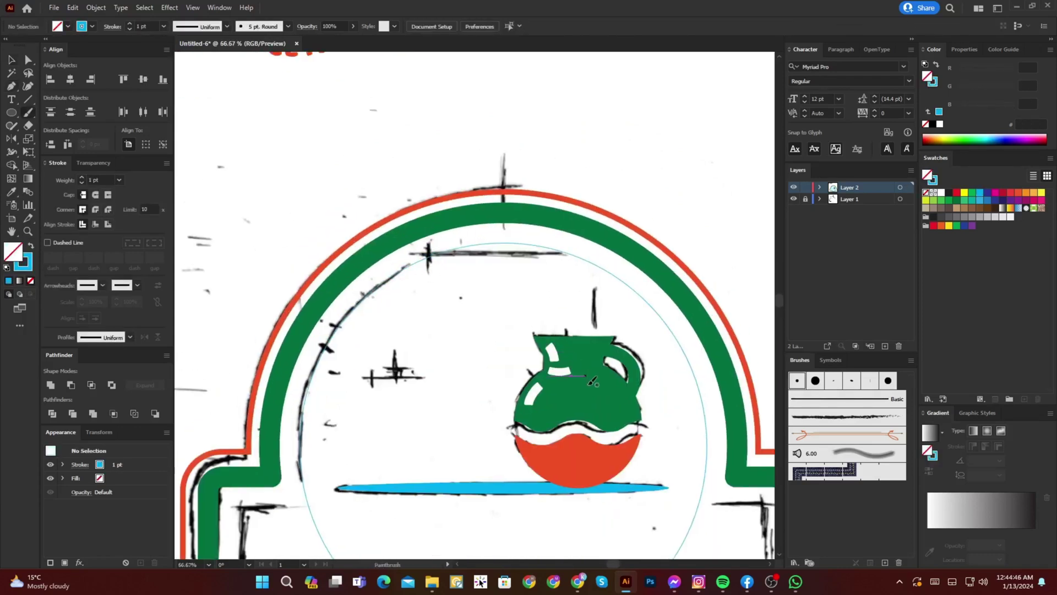
Step: Fill the flat base shape under the jug with the orange-red sampled from the jug's lower part
left_click(518, 485)
key("o")
key("i")
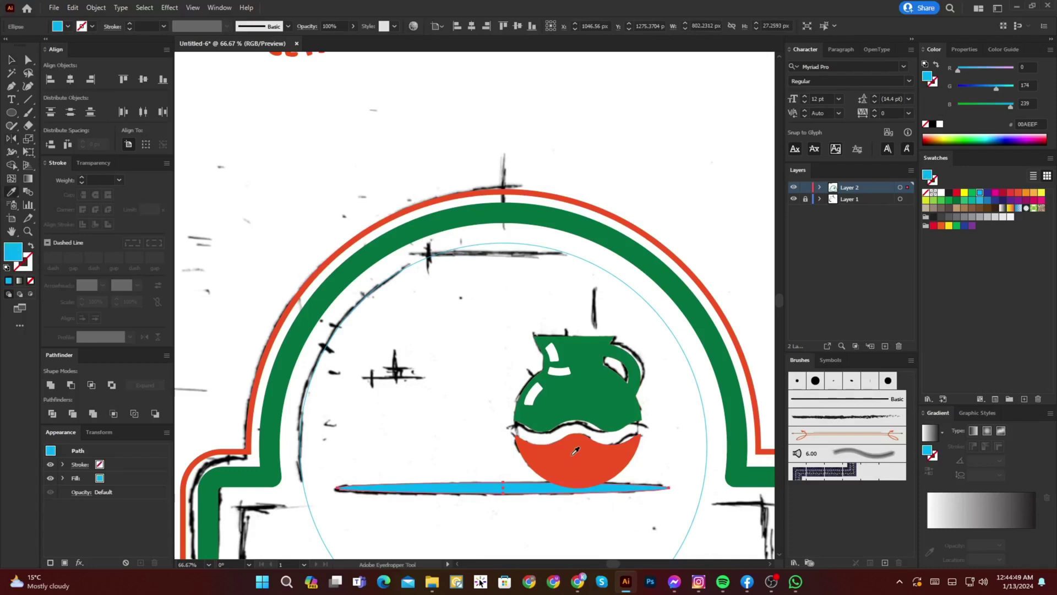
left_click(575, 451)
key("v")
left_click(452, 420)
left_click_drag(586, 453, 448, 451, "alt+shift")
key("ctrl+z")
left_click_drag(480, 313, 661, 474)
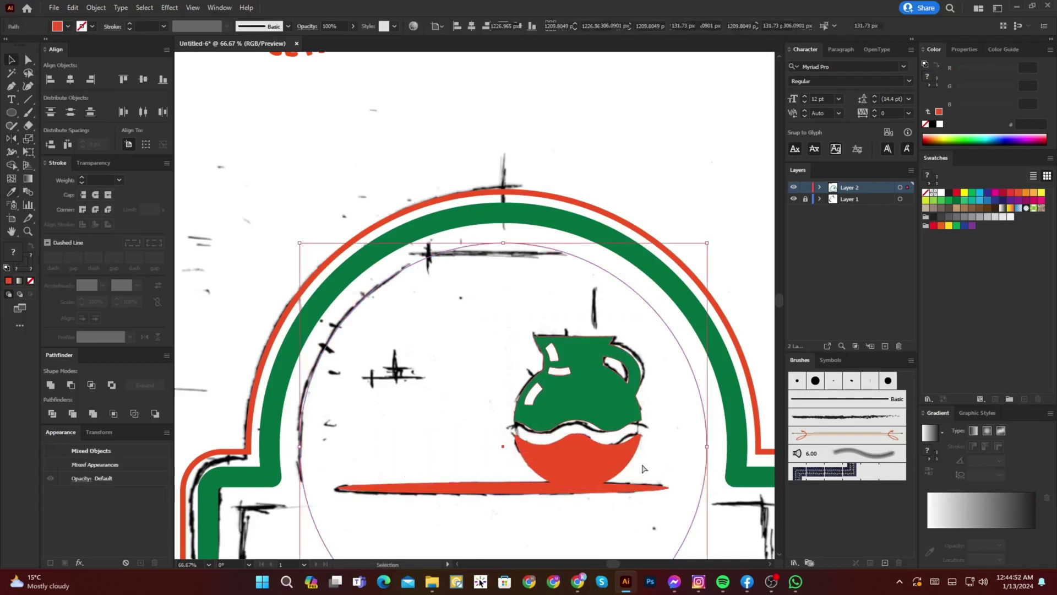
left_click(708, 201)
Step: Select all parts of the jug, leaving out the base and inner circle, and group them
left_click_drag(532, 331, 524, 463)
left_click(648, 304, "shift")
left_click(650, 300, "shift")
key("ctrl+g")
Step: Duplicate the jug group beside the original and scale the copy down to the small jug marked in the sketch
left_click_drag(599, 450, 435, 445, "alt+shift")
left_click_drag(421, 334, 418, 376, "shift")
left_click_drag(413, 406, 390, 405, "shift")
scroll(388, 381, "up", 2)
left_click_drag(410, 369, 345, 415, "shift")
Step: Place another copy of the jug between the two jugs and enlarge it to the sketched line for the tall jug
scroll(418, 382, "down", 1)
left_click_drag(577, 430, 437, 429, "alt+shift")
left_click_drag(467, 341, 488, 221, "shift")
left_click_drag(459, 236, 475, 237)
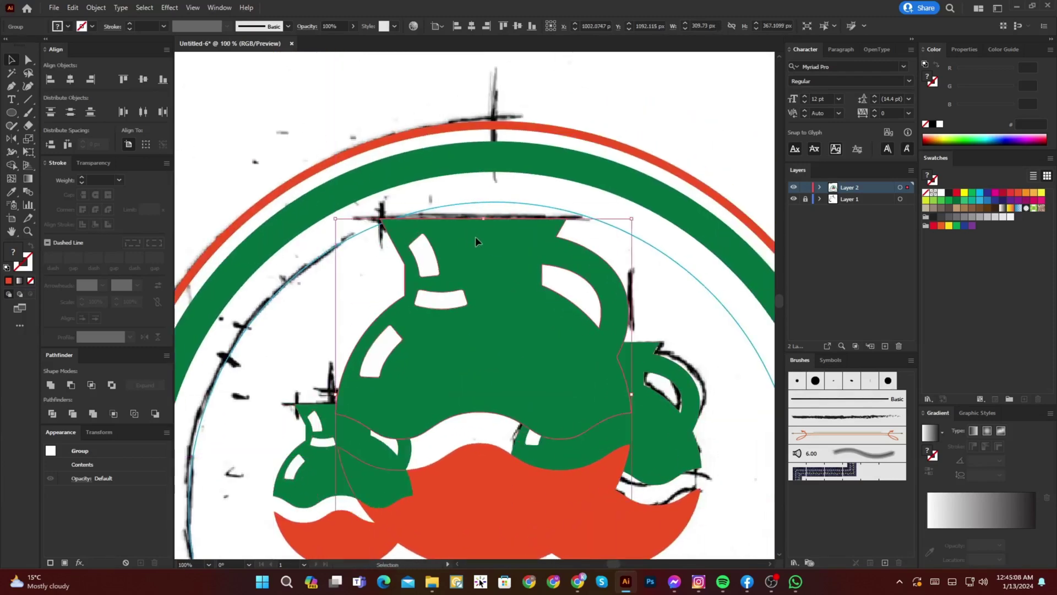
scroll(555, 257, "down", 1)
Step: Create outward offset paths around the medium jug and the small jug
left_click(630, 279)
left_click_drag(620, 300, 612, 268)
left_click(640, 318)
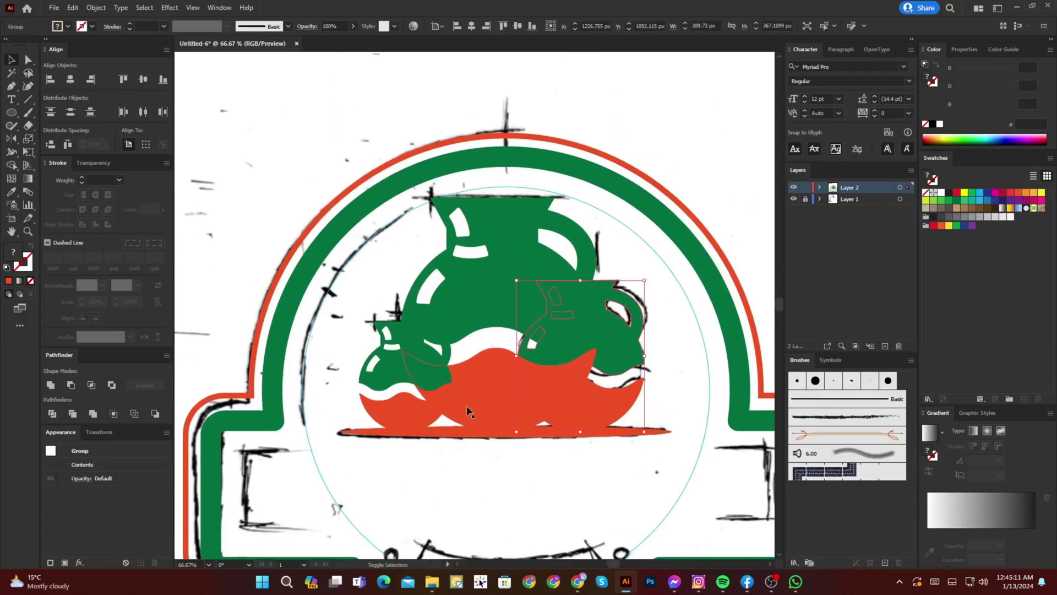
left_click(388, 364, "shift")
key("alt+o")
key("p")
key("o")
scroll(791, 293, "down", 12)
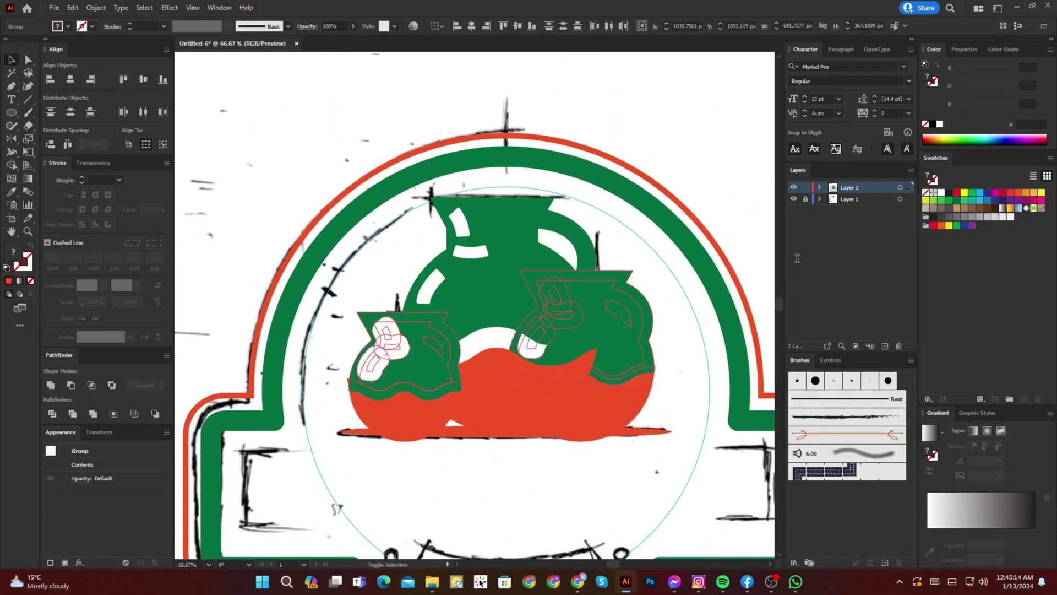
scroll(791, 292, "up", 3)
left_click(813, 329)
Step: Fill the offset shapes with white and unite them into solid silhouettes
key("i")
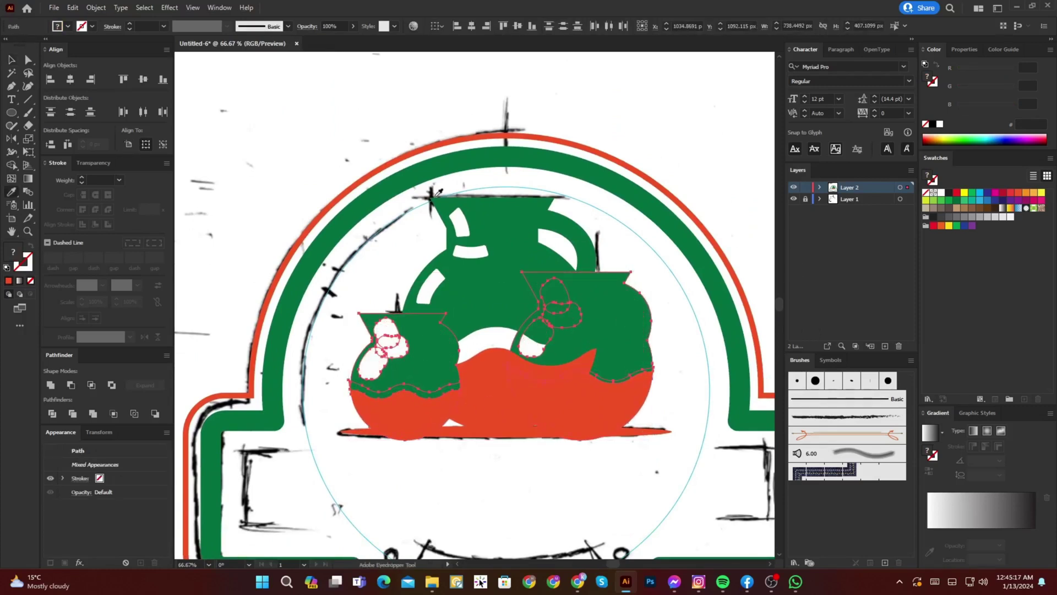
left_click(940, 194)
left_click(92, 415)
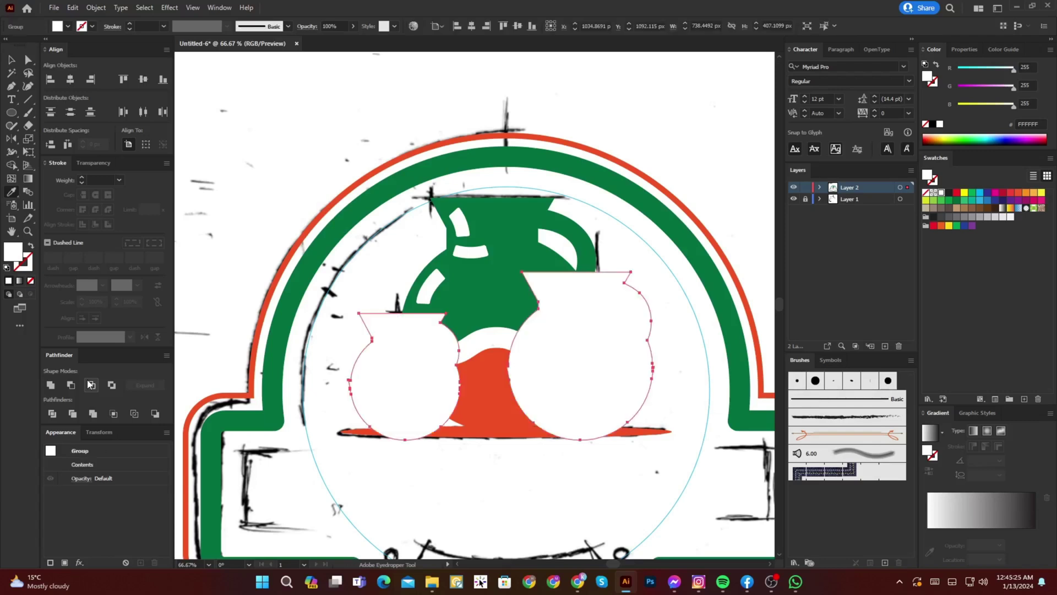
Step: Rearrange the stacking order so the white silhouettes sit behind the two smaller jugs and in front of the large jug
key("ctrl+[")
key("ctrl+[")
key("ctrl+]")
key("v")
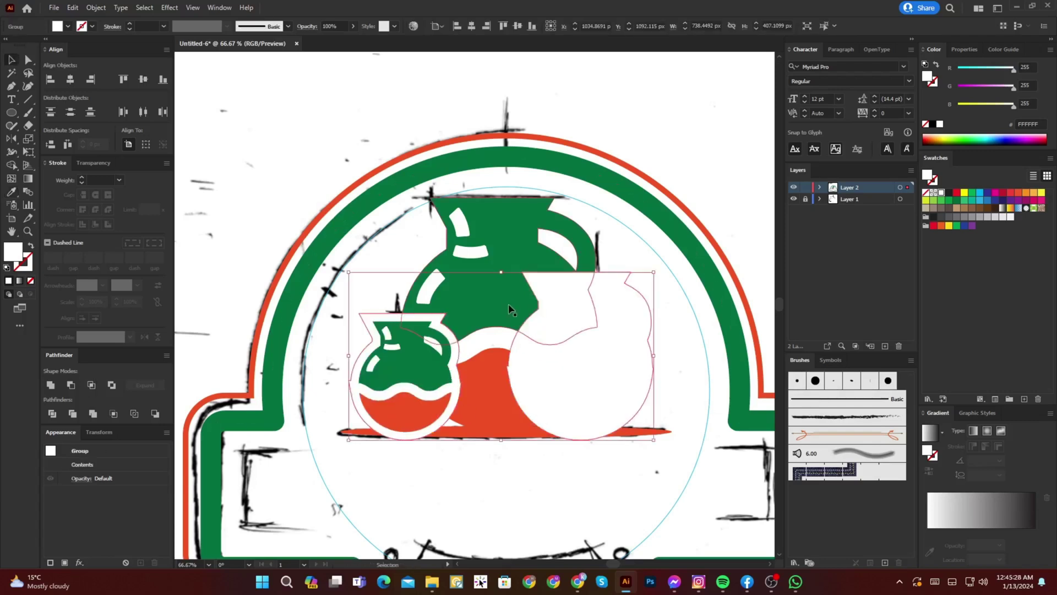
left_click(510, 310)
left_click(554, 328, "shift")
key("ctrl+[")
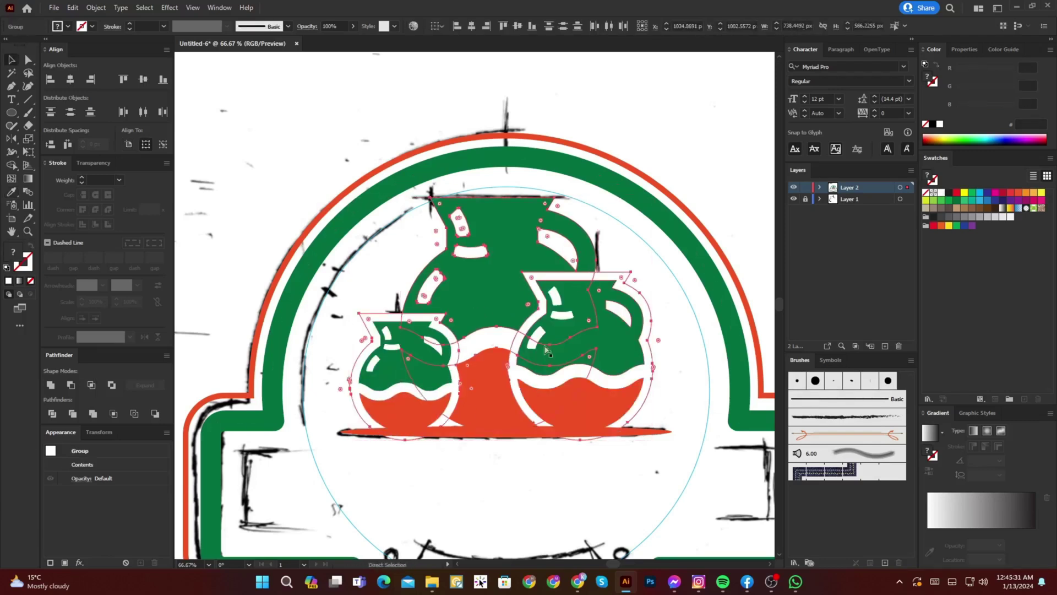
left_click(480, 450)
Step: Erase the part of the small jug's white silhouette that extends below the base
scroll(459, 411, "up", 2)
key("a")
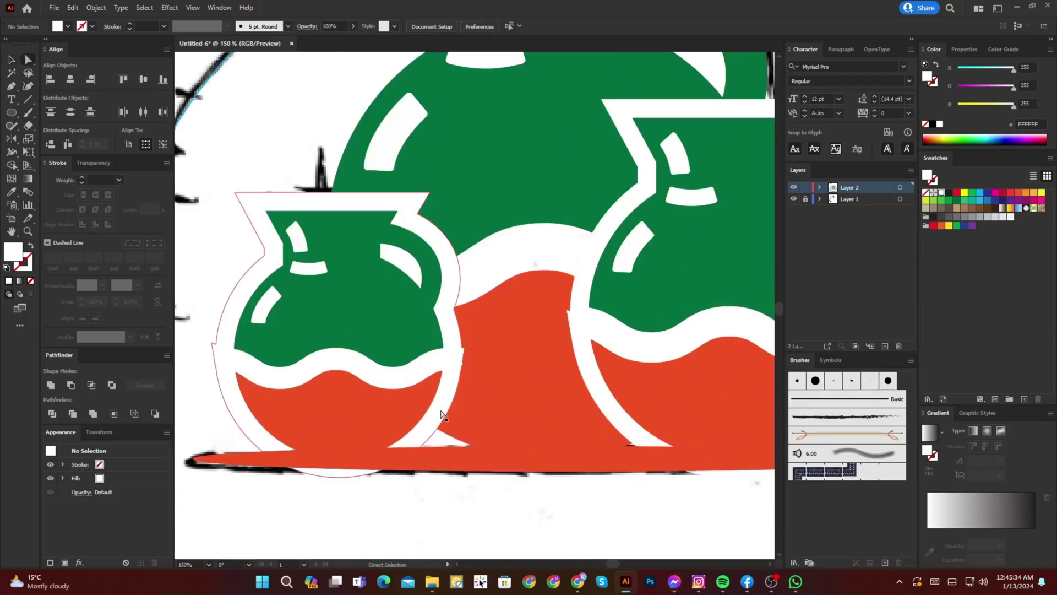
left_click(444, 417)
key("shift+e")
key("a")
Step: Delete the stray anchor points that create bumps on the white silhouette edges beside the wavy bands
key("Tab")
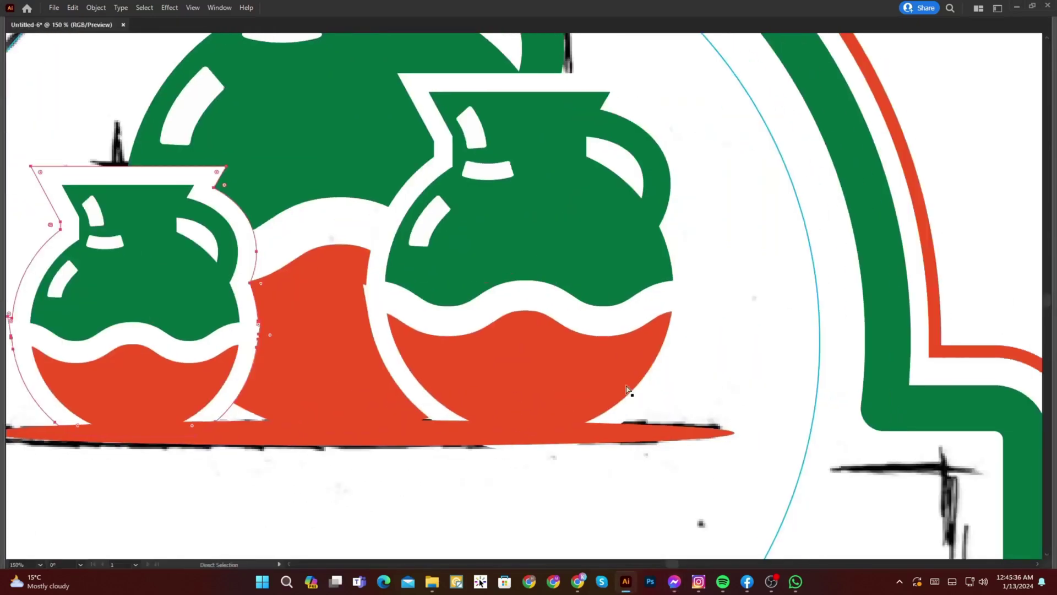
left_click(429, 381)
scroll(385, 300, "down", 2)
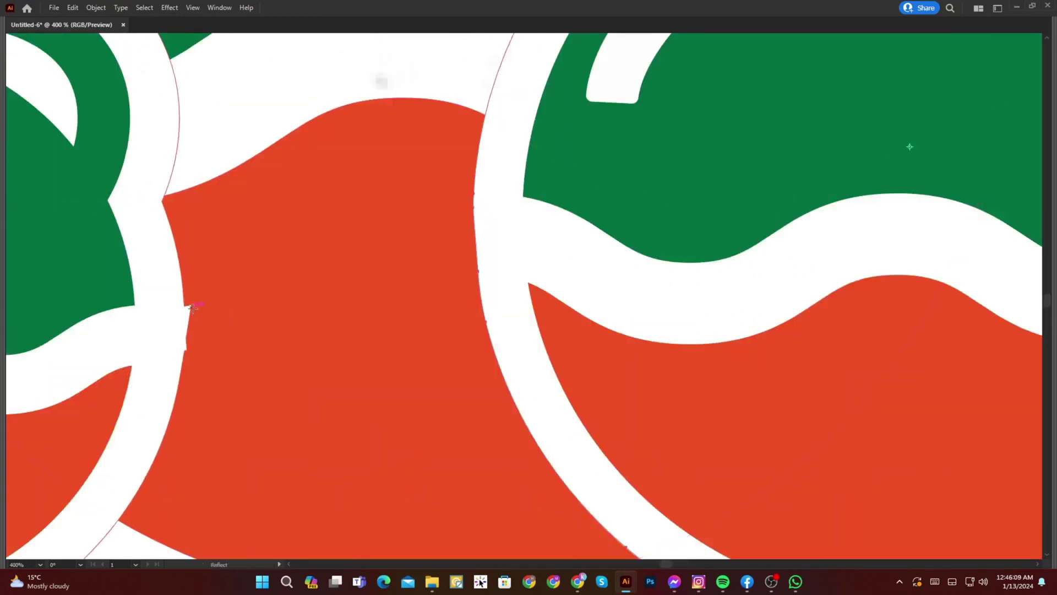
left_click(192, 307)
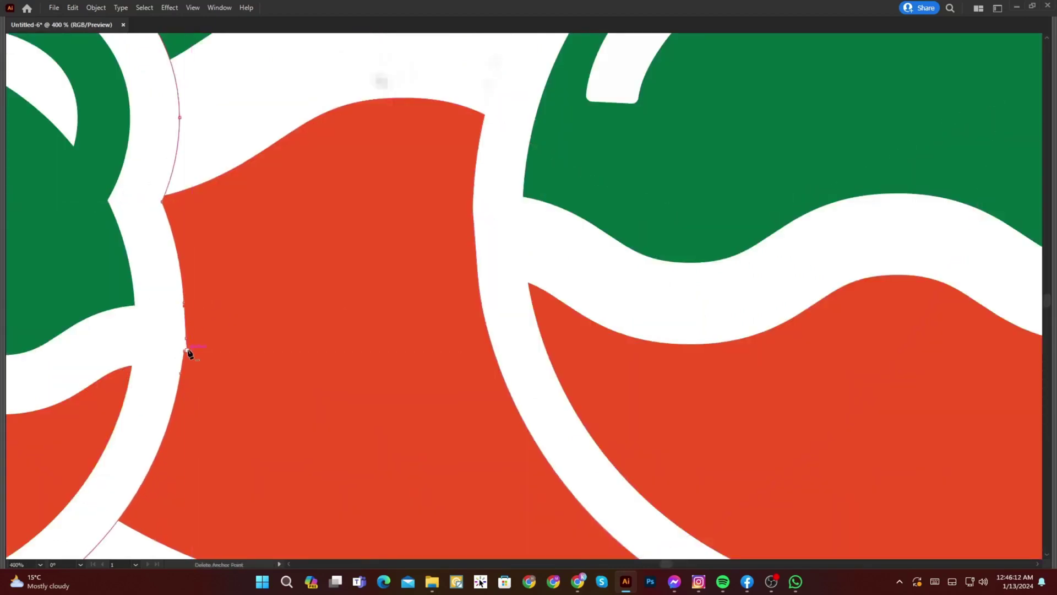
scroll(355, 334, "down", 5)
scroll(708, 237, "down", 2)
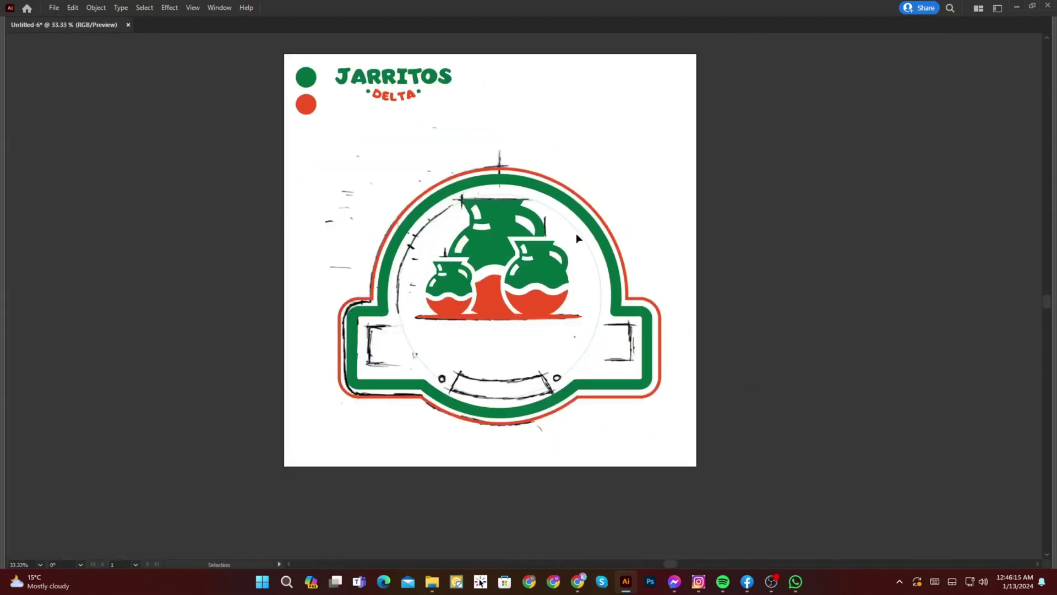
Step: Draw two short cutting lines across the inner circle at both ends of the sketched upper-left arc
left_click(578, 234)
scroll(489, 227, "up", 3)
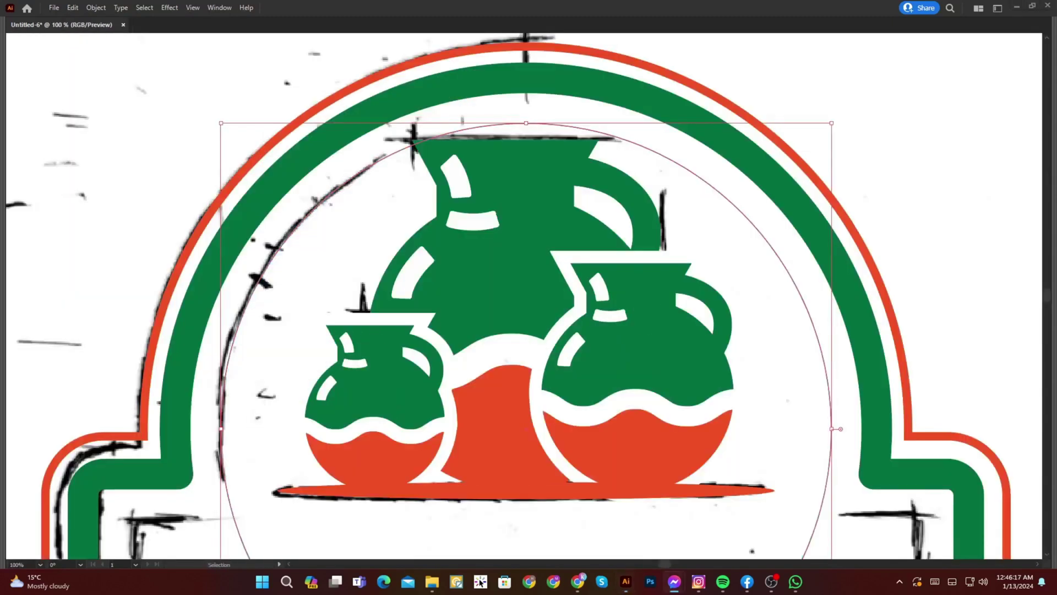
scroll(377, 190, "up", 1)
scroll(399, 255, "down", 1)
key("p")
key("backslash")
left_click_drag(246, 420, 375, 420)
scroll(413, 190, "up", 2)
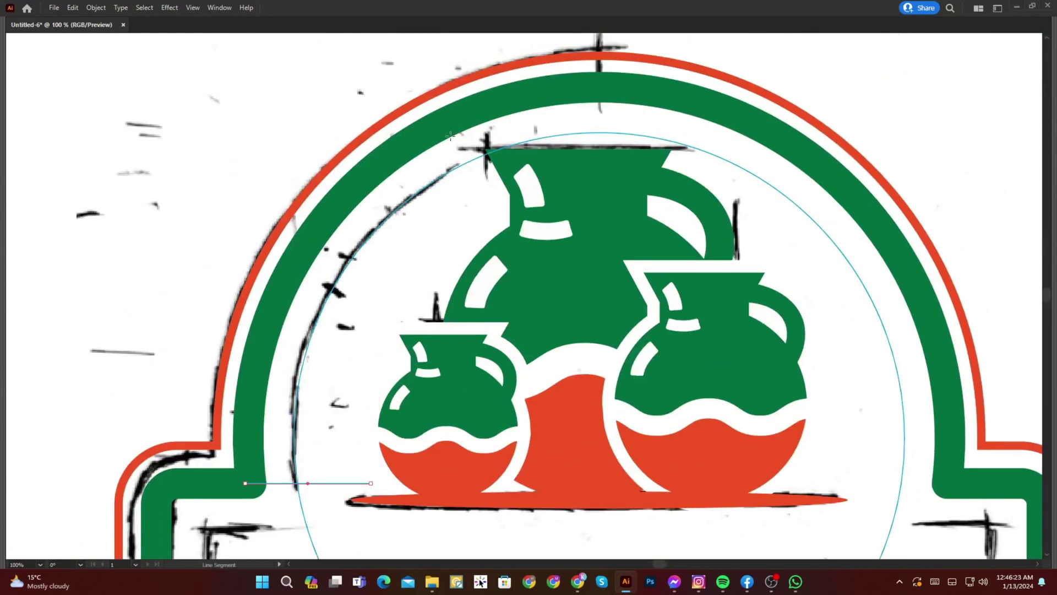
left_click(475, 161, "ctrl+shift")
Step: Trim the inner circle down to the arc between the two cutting lines and delete the lines
left_click(298, 493, "alt")
key("a")
left_click(477, 186)
left_click(323, 483, "shift")
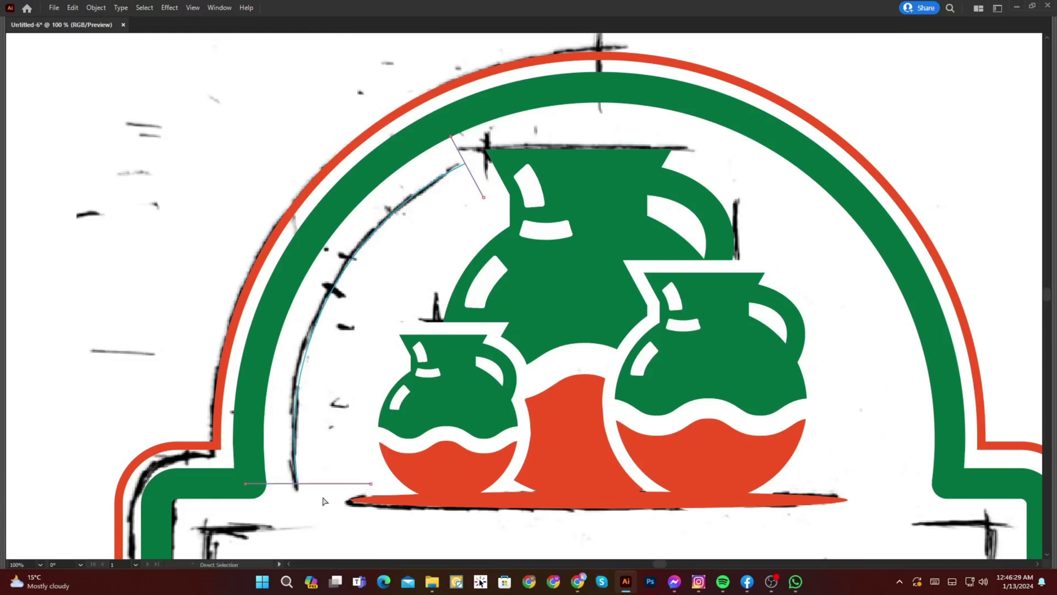
key("Delete")
Step: Sample the small jug's orange-red for the arc and apply it as a stroke instead of a fill
key("v")
left_click_drag(314, 492, 294, 463)
key("i")
left_click(407, 465)
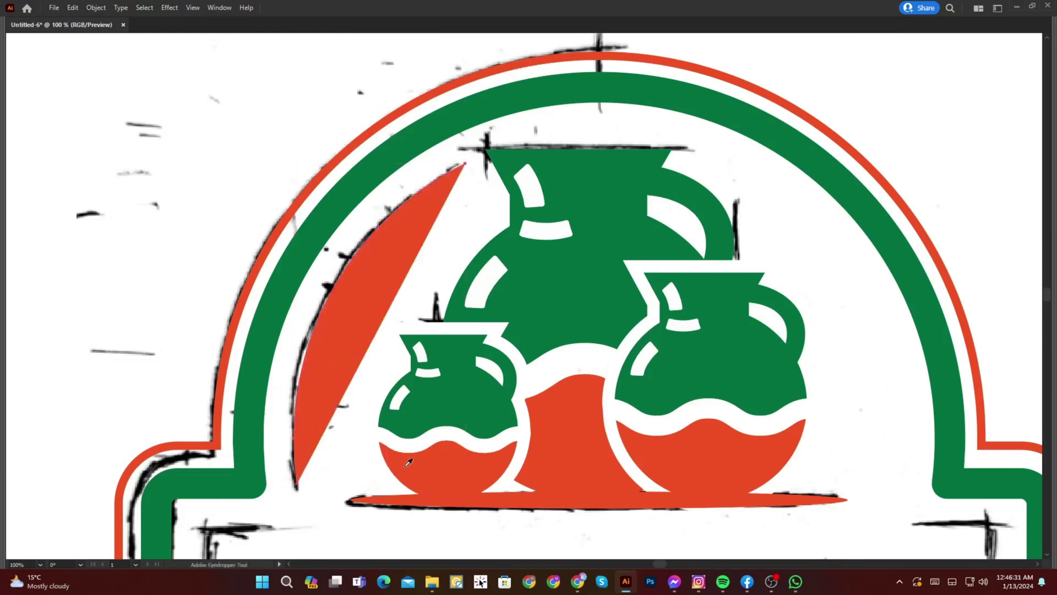
key("Tab")
key("shift+x")
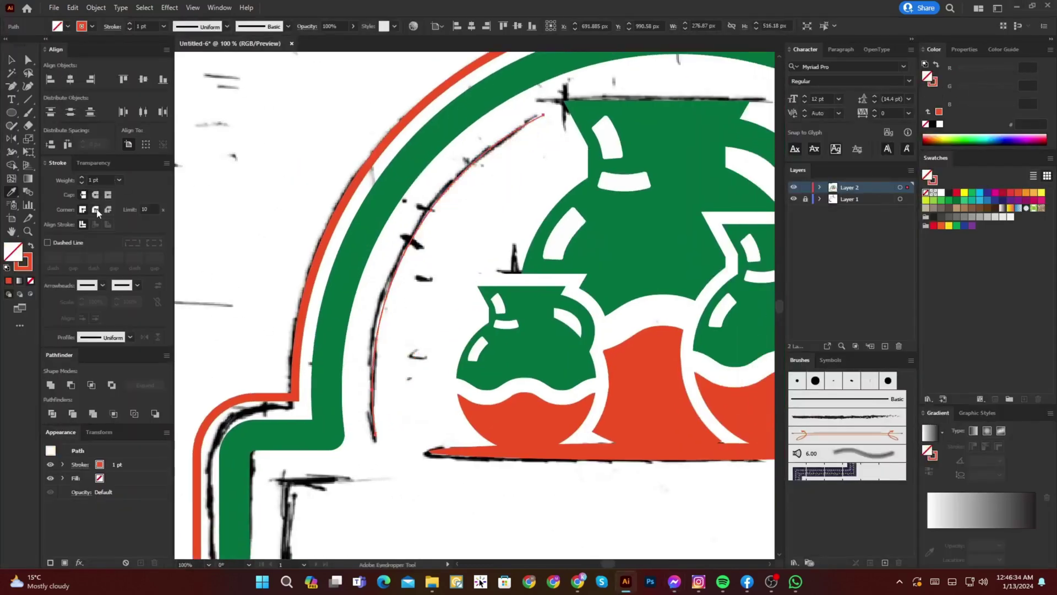
Step: Give the orange-red arc a 15 pt stroke with round caps and round corners
left_click(84, 177)
left_click(83, 176)
left_click(83, 177)
left_click(84, 176)
left_click(83, 177)
left_click(84, 176)
left_click(259, 164, "ctrl")
scroll(266, 150, "down", 2)
scroll(269, 146, "up", 1)
key("alt+Tab")
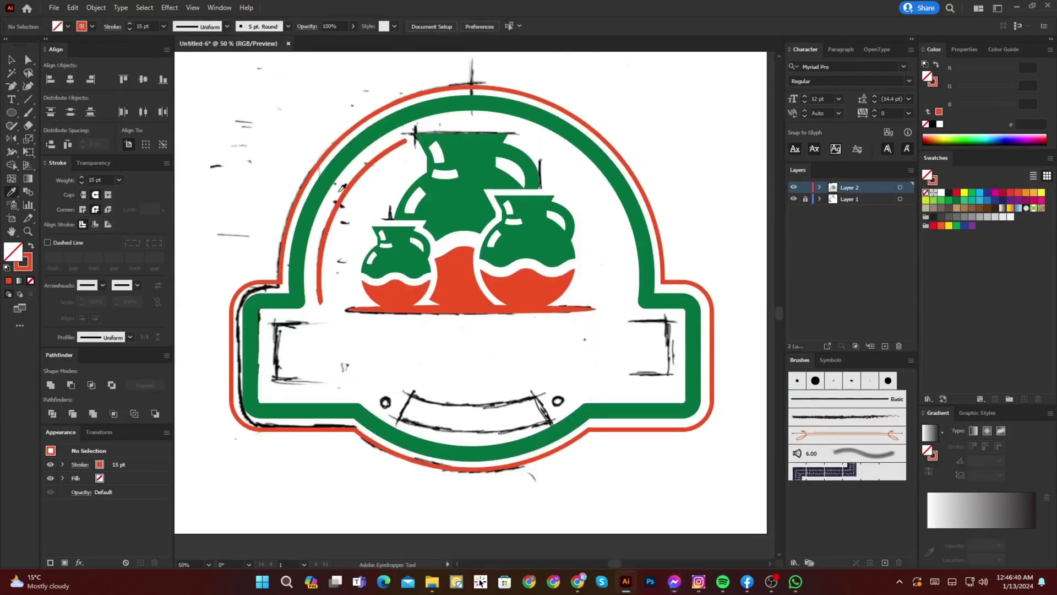
Step: Increase the arc's stroke weight to 26 pt
key("a")
left_click(321, 201)
left_click(83, 177)
left_click(83, 178)
left_click(82, 177)
left_click(83, 178)
left_click(293, 98)
scroll(294, 98, "down", 2)
key("v")
scroll(371, 284, "up", 2)
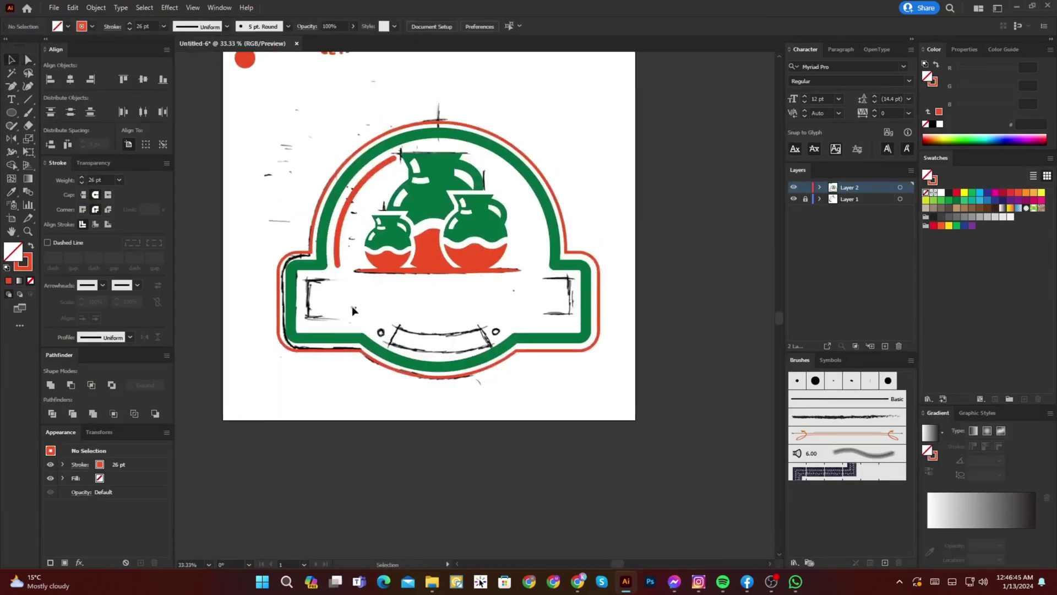
Step: Move the Jarritos Delta lettering into the badge's lower band and center it horizontally on the badge outline
scroll(352, 307, "down", 2)
scroll(313, 158, "up", 1)
left_click_drag(368, 136, 441, 344)
scroll(470, 332, "up", 2)
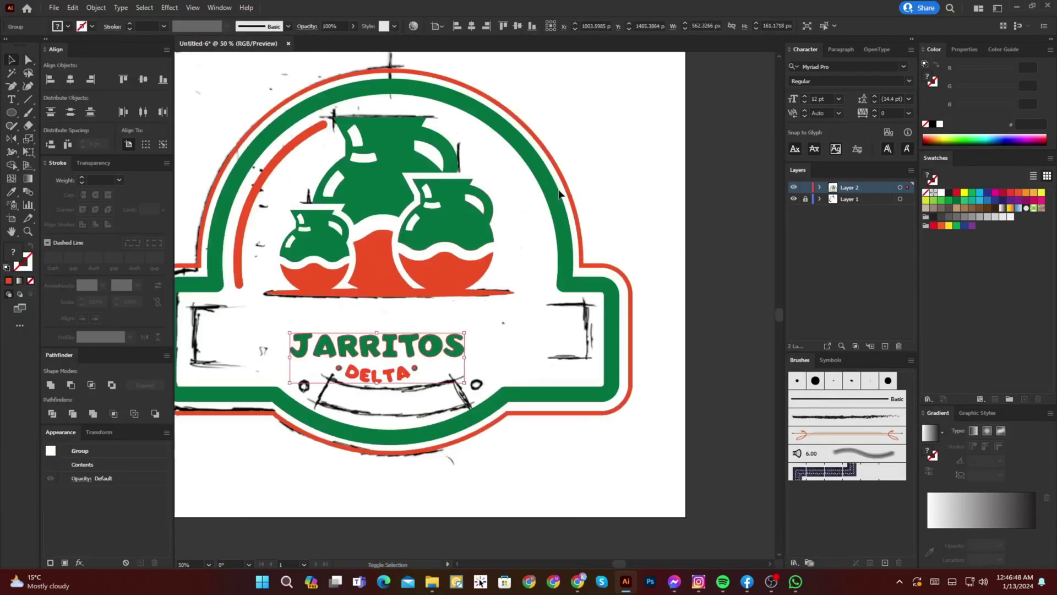
left_click(547, 181, "shift")
left_click(545, 180)
left_click(70, 80)
Step: Enlarge the lettering from its center so Jarritos spans the sketched band and Delta fills the curved banner
scroll(430, 287, "left", 1)
left_click(485, 319)
left_click(477, 350)
left_click_drag(524, 358, 631, 358)
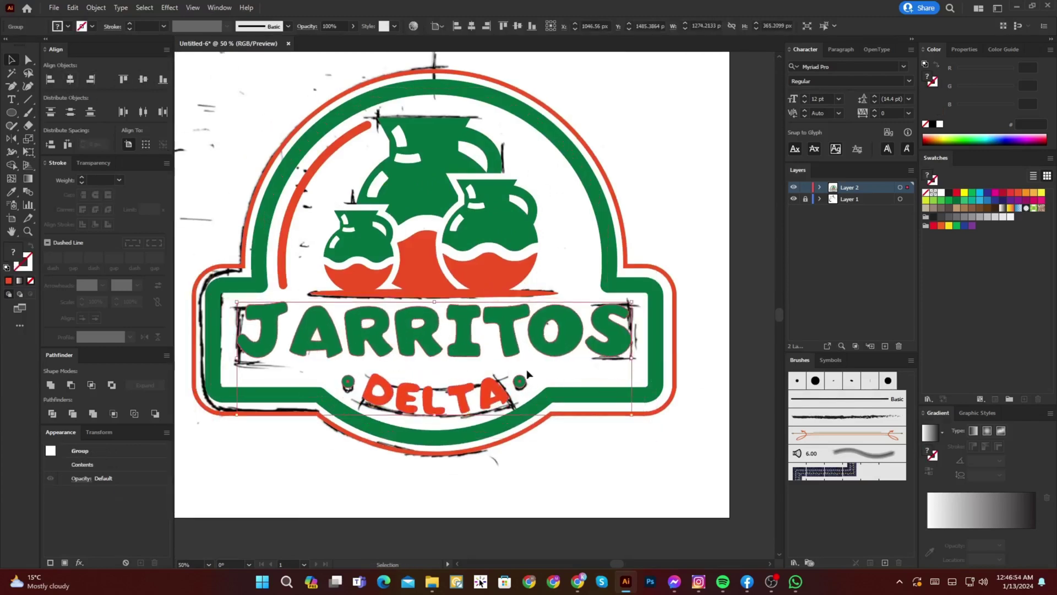
left_click(616, 481)
Step: Group the complete logo artwork and expand its strokes into filled shapes
scroll(644, 478, "down", 3)
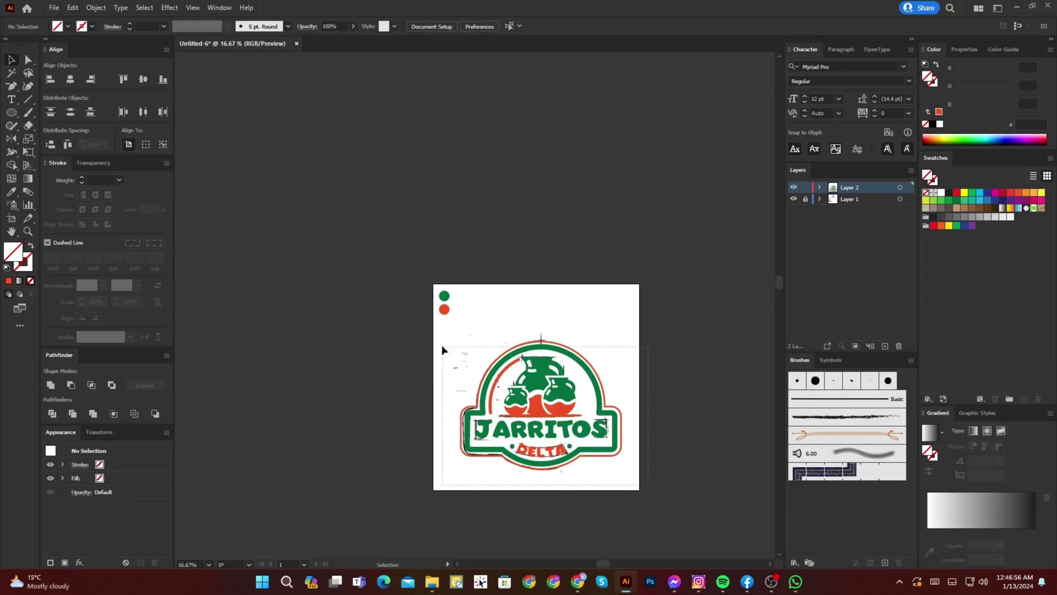
left_click_drag(442, 350, 628, 361)
scroll(628, 361, "up", 1)
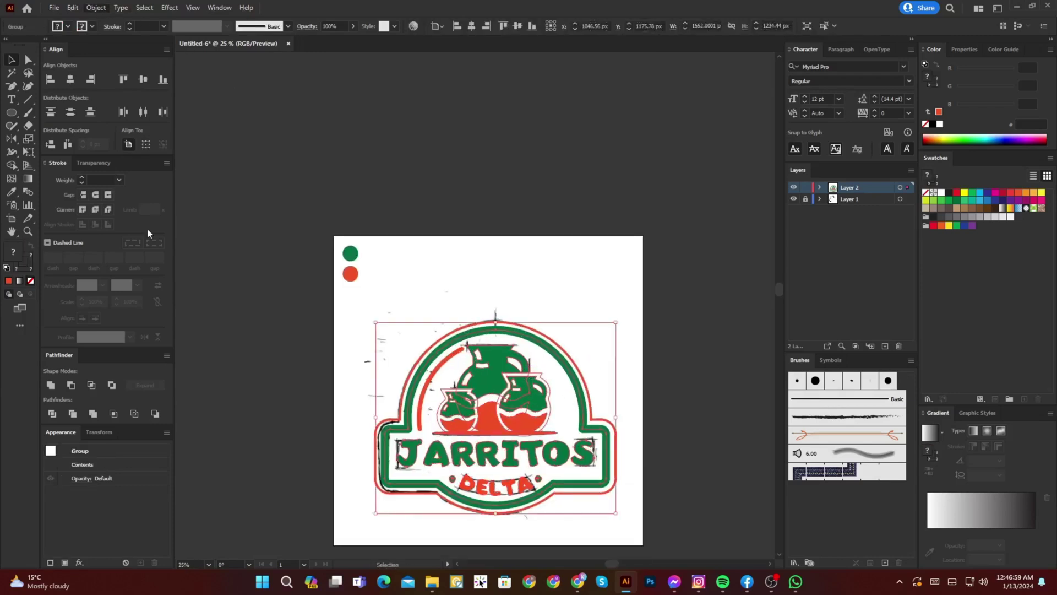
left_click(121, 147)
left_click_drag(532, 343, 531, 339)
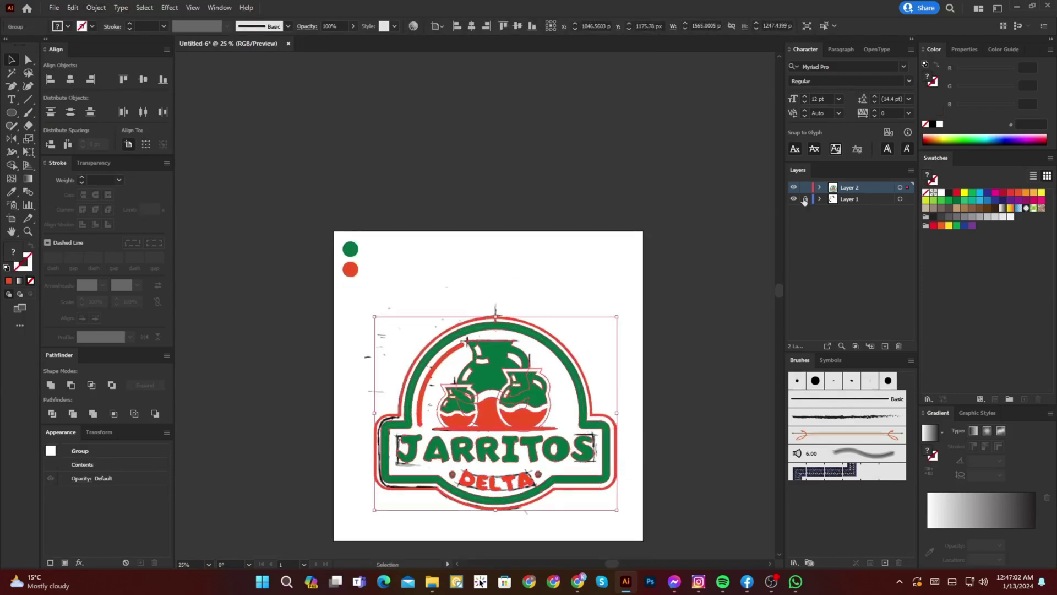
Step: Hide the sketch on Layer 1 and center the logo horizontally and vertically on the artboard
left_click(794, 199)
left_click_drag(653, 340, 640, 275)
left_click_drag(510, 318, 510, 301)
left_click(70, 79)
left_click(143, 79)
Step: Delete the green and orange-red reference circles from the artboard corner
left_click(380, 144)
left_click_drag(410, 168, 329, 216)
key("Delete")
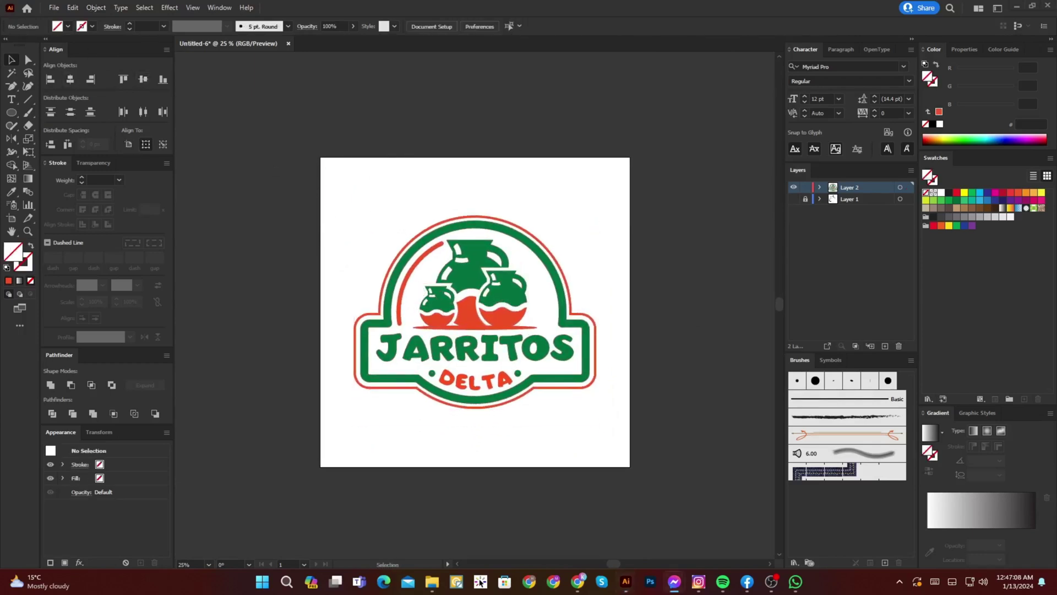
scroll(598, 338, "up", 2)
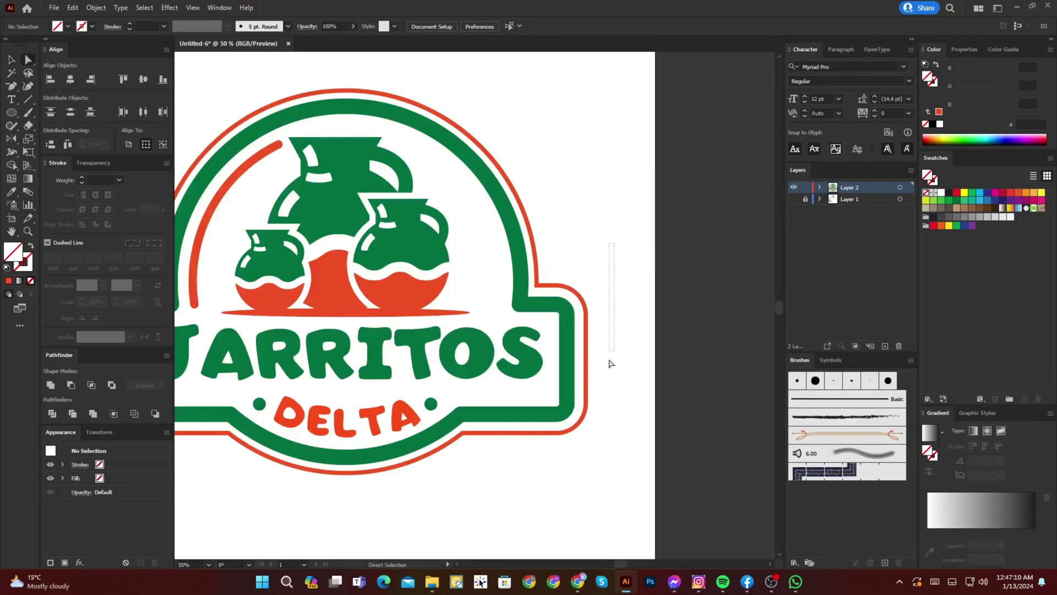
key("v")
scroll(612, 394, "down", 1)
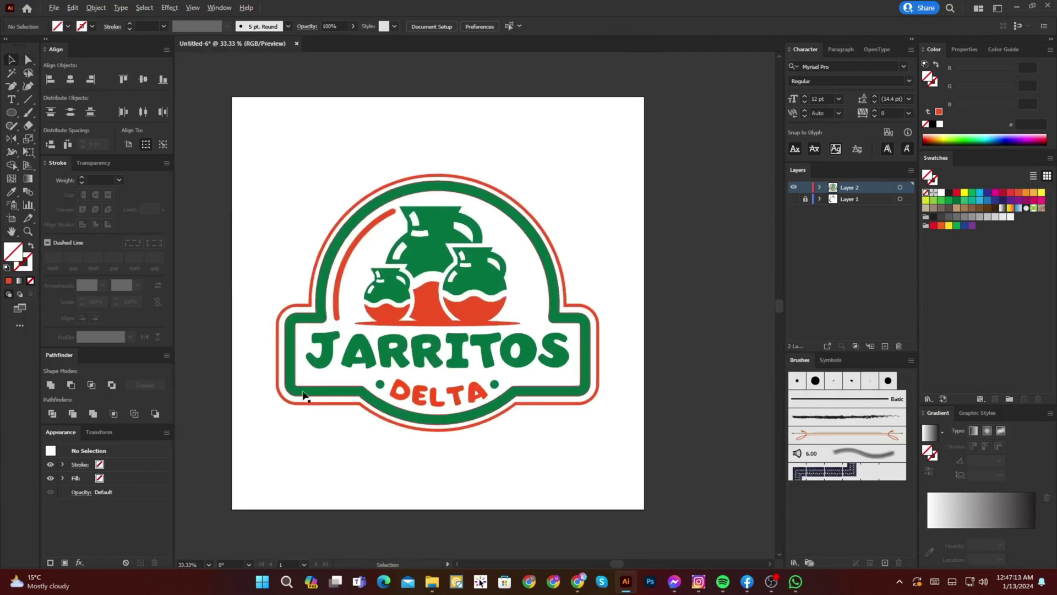
scroll(304, 394, "up", 3)
scroll(342, 436, "down", 3)
scroll(441, 488, "up", 1)
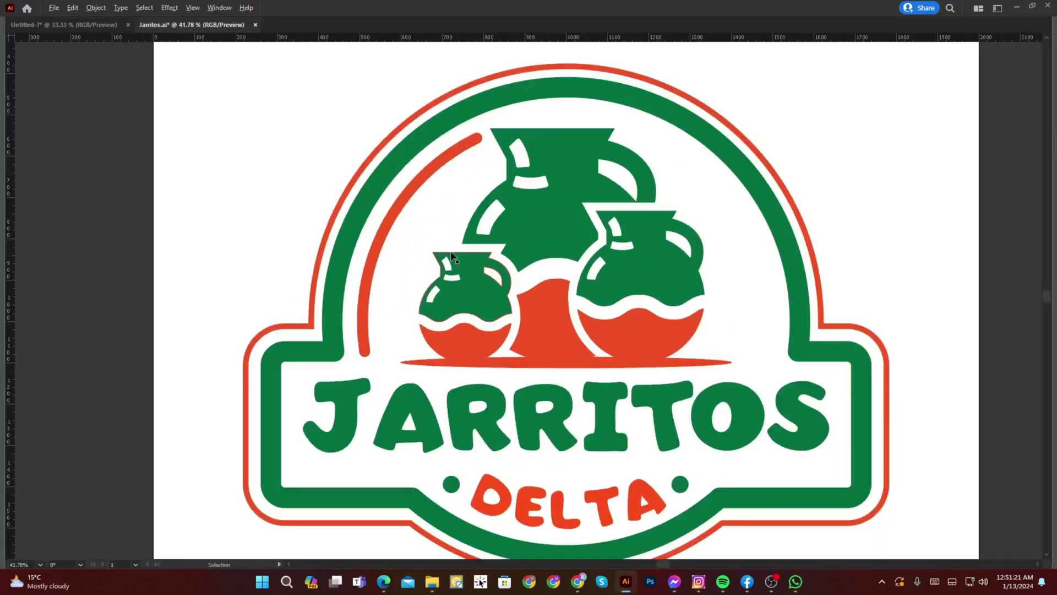
left_click(451, 256)
scroll(370, 199, "up", 1)
left_click_drag(456, 269, 411, 344)
scroll(413, 337, "down", 3)
Step: Draw a white circle about 316 px wide above the badge and center it horizontally on the artboard
left_click(493, 199)
key("l")
left_click_drag(472, 193, 505, 226)
key("Tab")
left_click(70, 79)
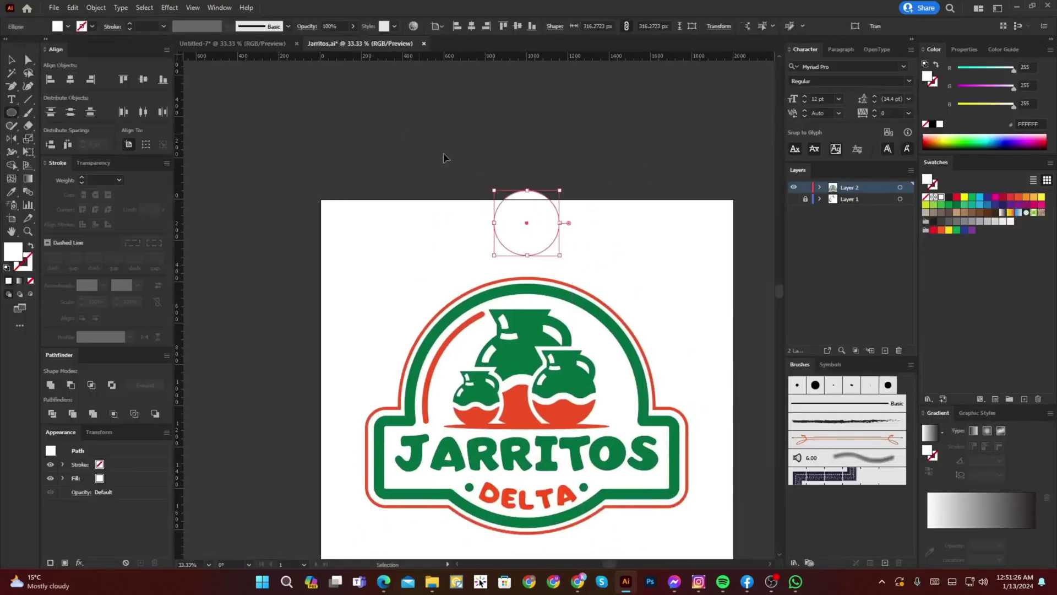
Step: Fill the white circle above the badge with the green sampled from the badge's thick border
key("ctrl+shift+a")
left_click(539, 249, "ctrl")
key("i")
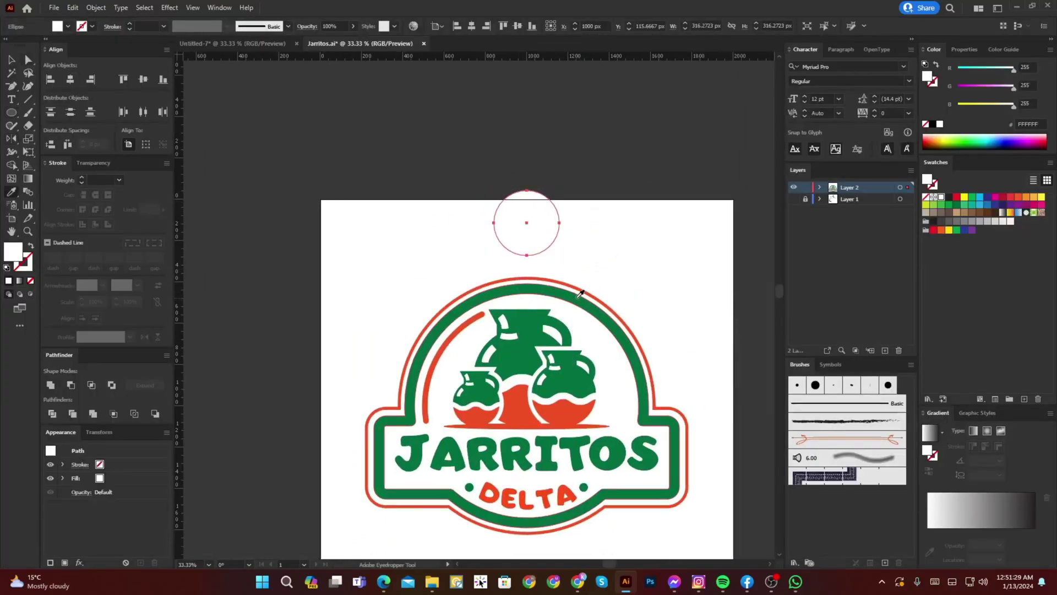
left_click(578, 299)
left_click(603, 279, "ctrl")
Step: Reflect a copy of the orange-red inner arc across the circle's vertical center axis to the opposite side of the jugs, and select the circle
scroll(588, 308, "up", 1)
scroll(429, 318, "up", 2)
left_click(434, 319, "ctrl")
scroll(423, 327, "down", 2)
key("o")
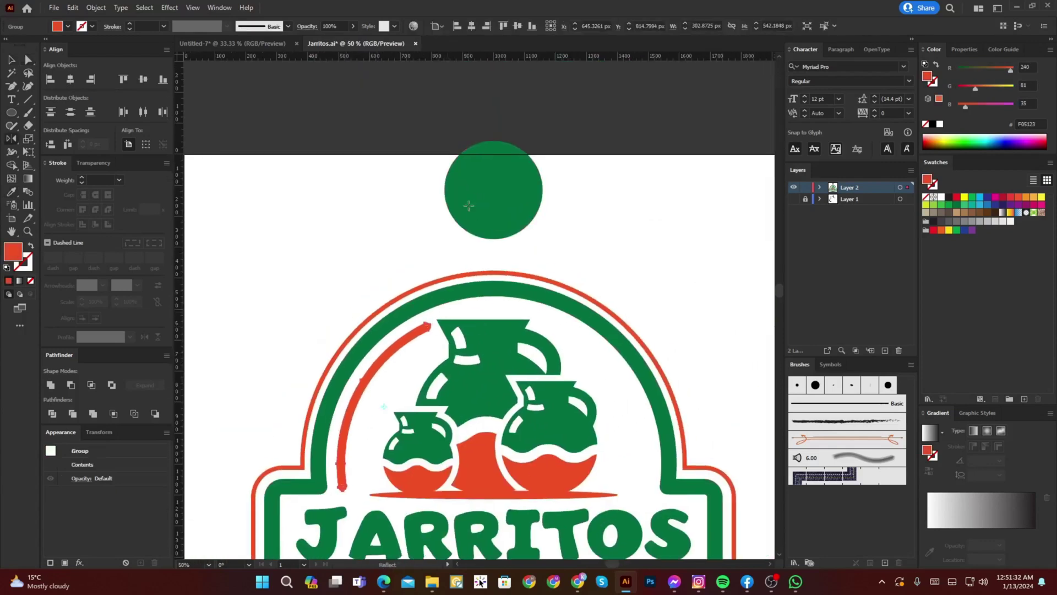
left_click(494, 192)
left_click_drag(501, 223, 550, 234)
left_click(591, 220, "ctrl")
left_click_drag(592, 216, 588, 224)
key("v")
left_click(517, 205)
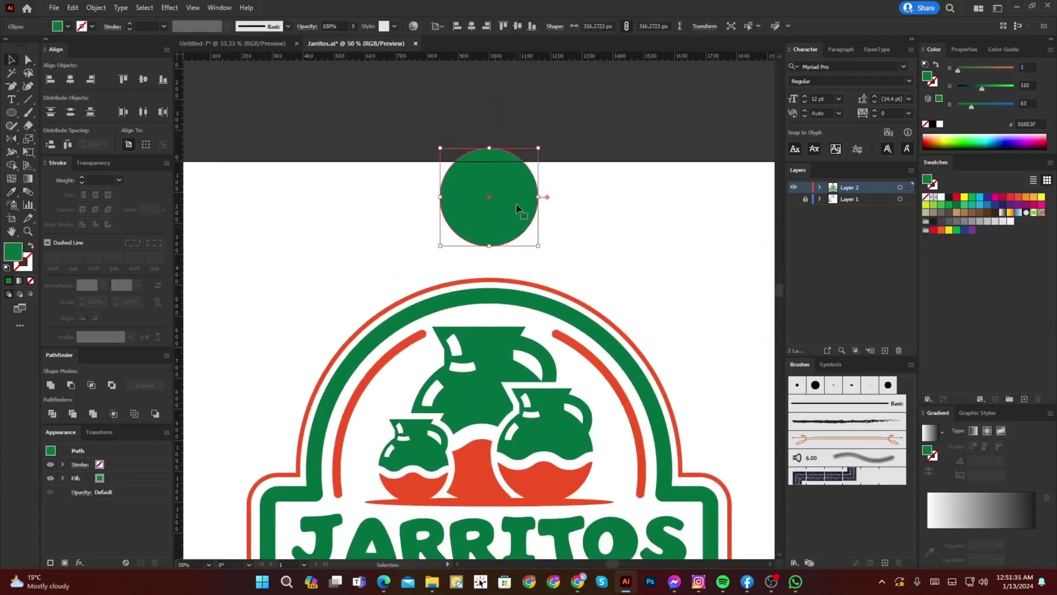